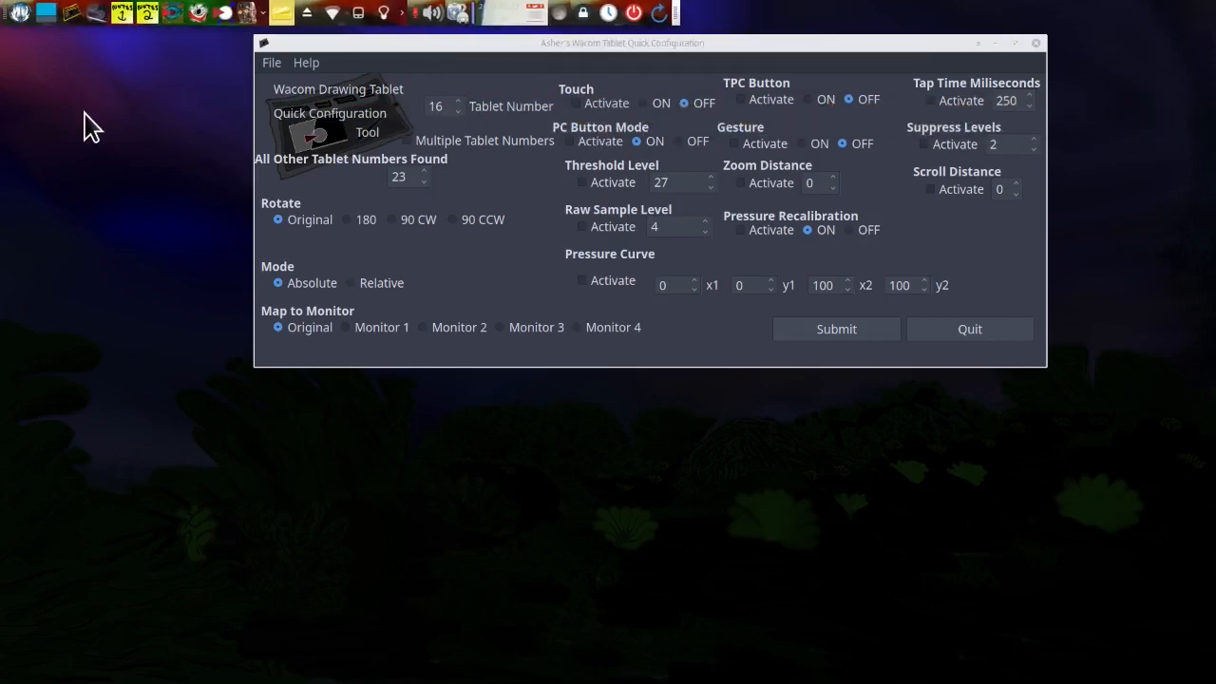
# Step: Bring the Amazon product page for the Wacom tablet and the terminal window onto this screen
pyautogui.click(285, 142)
pyautogui.moveTo(0, 38); pyautogui.dragTo(409, 66)
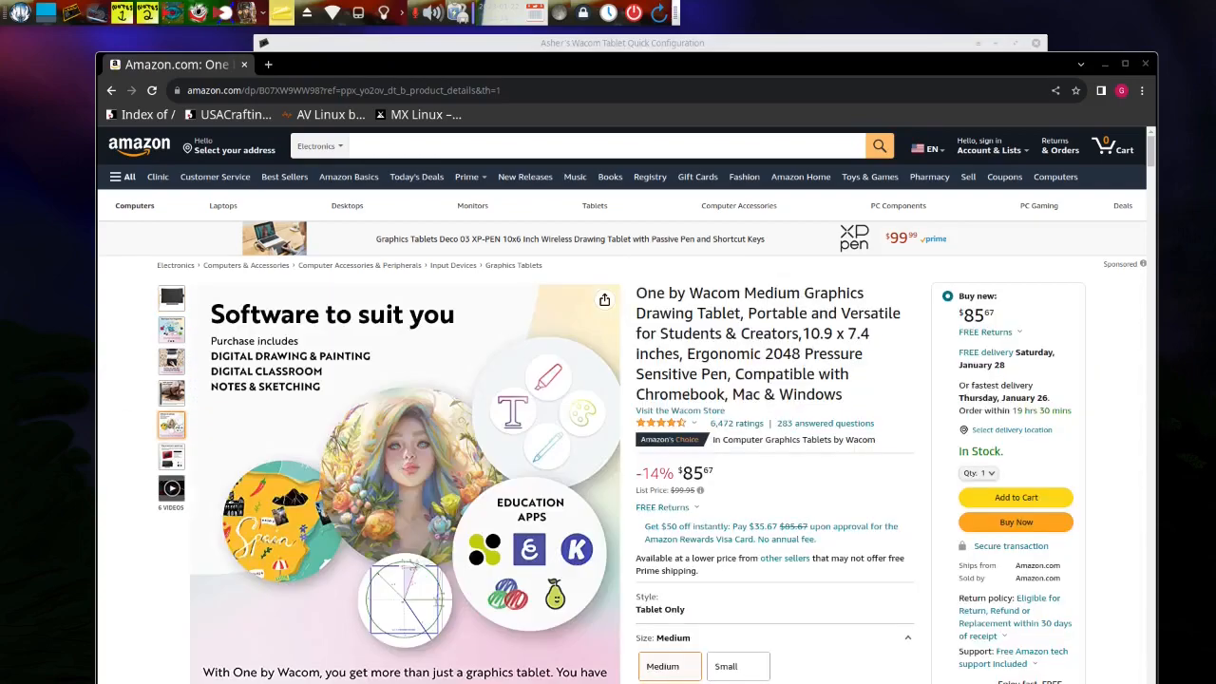
pyautogui.moveTo(0, 209); pyautogui.dragTo(978, 189)
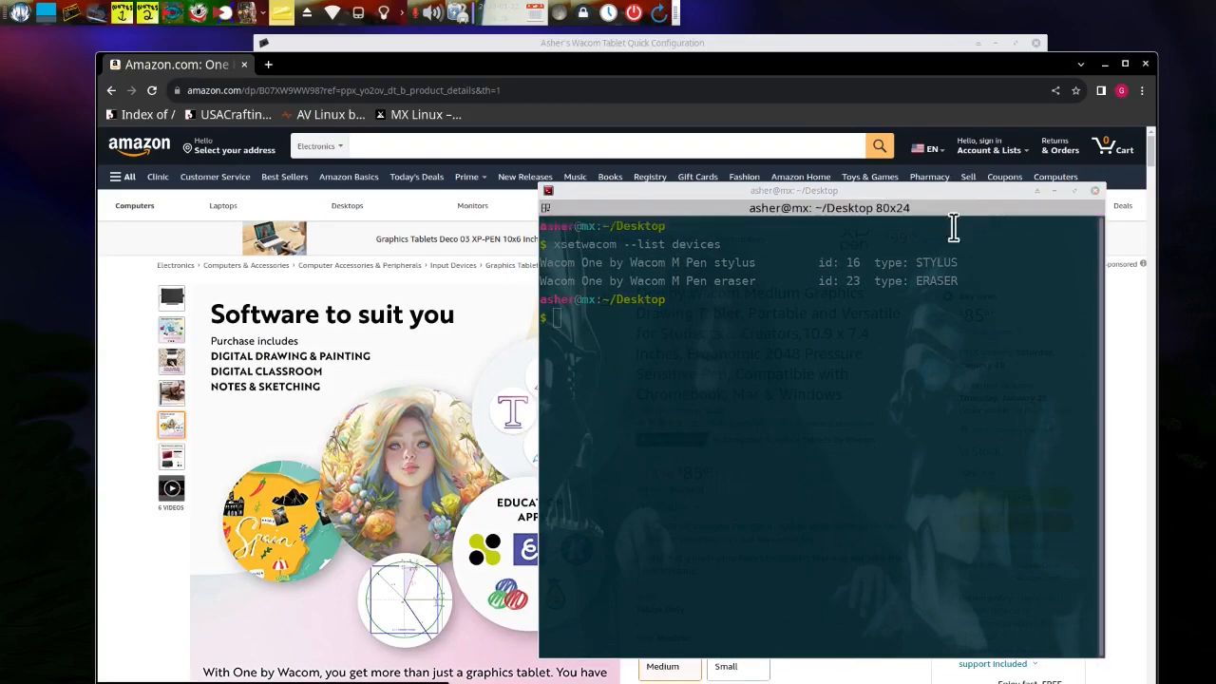
# Step: Run xsetwacom --list devices in the terminal and highlight the ID numbers of the stylus and eraser
pyautogui.press('Up')
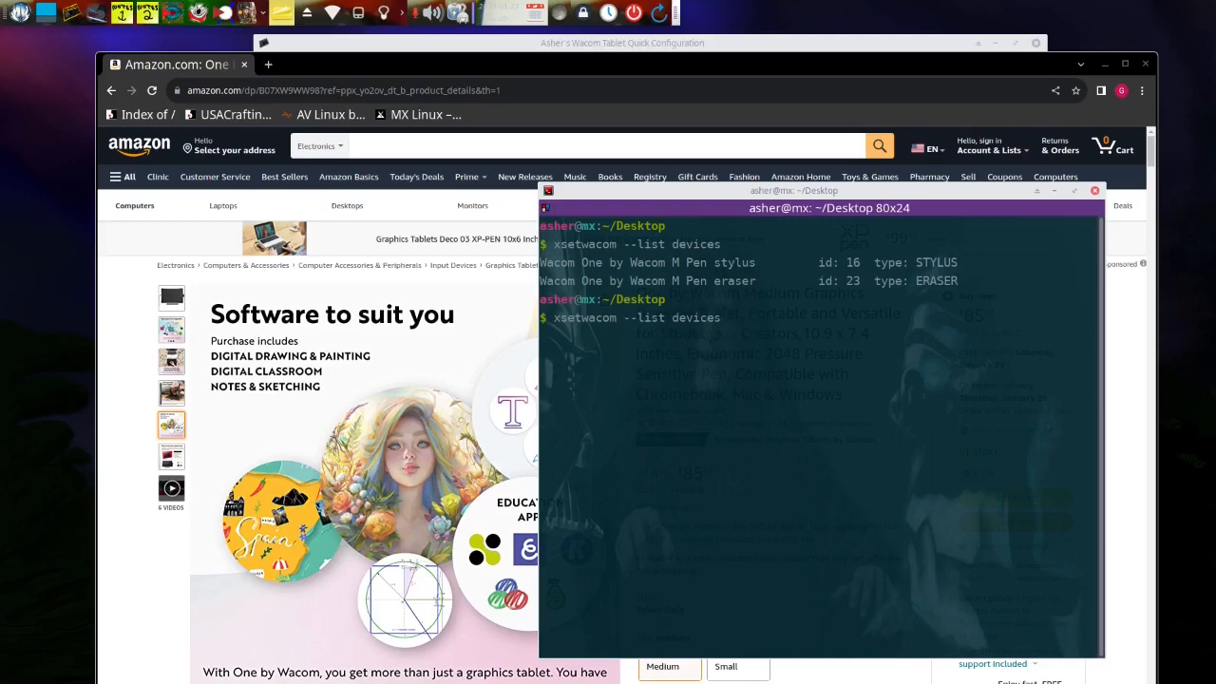
pyautogui.press('Return')
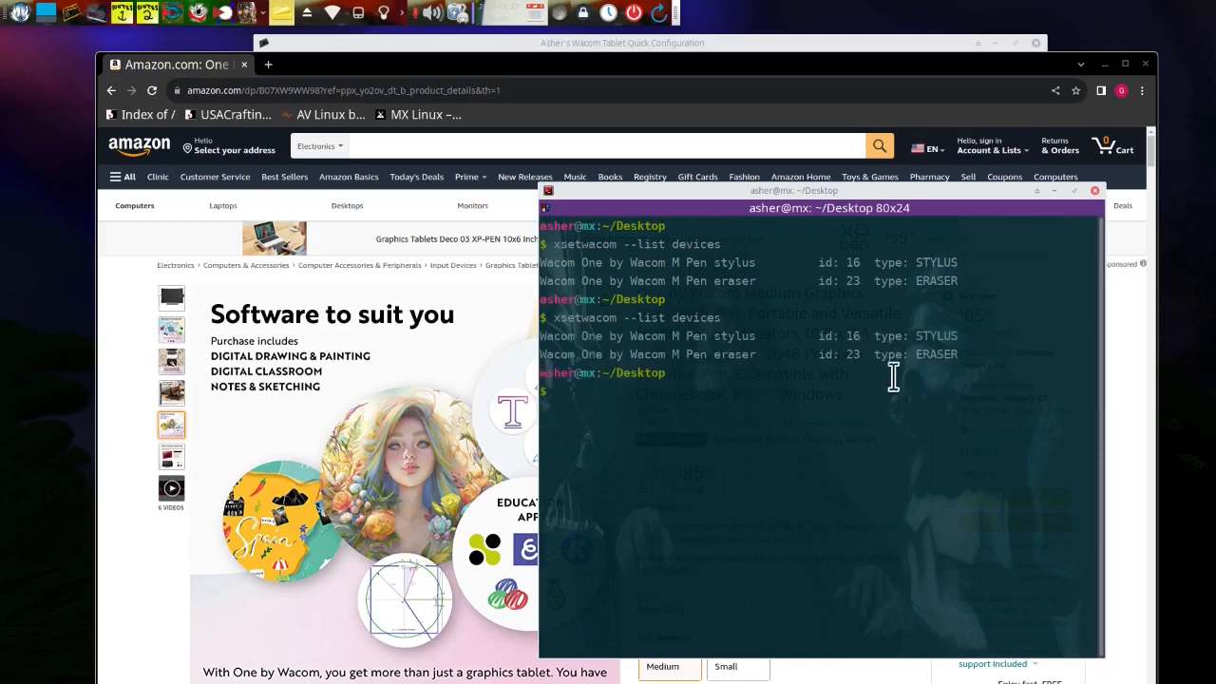
pyautogui.moveTo(962, 358); pyautogui.dragTo(544, 338)
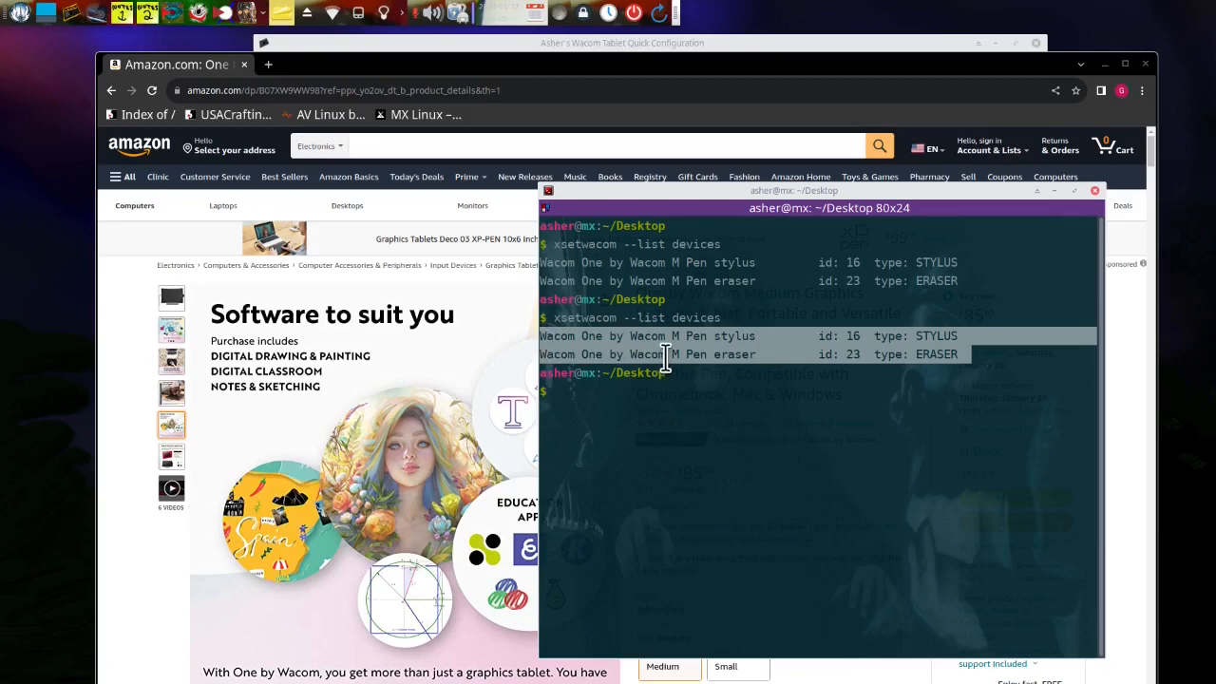
pyautogui.click(858, 341)
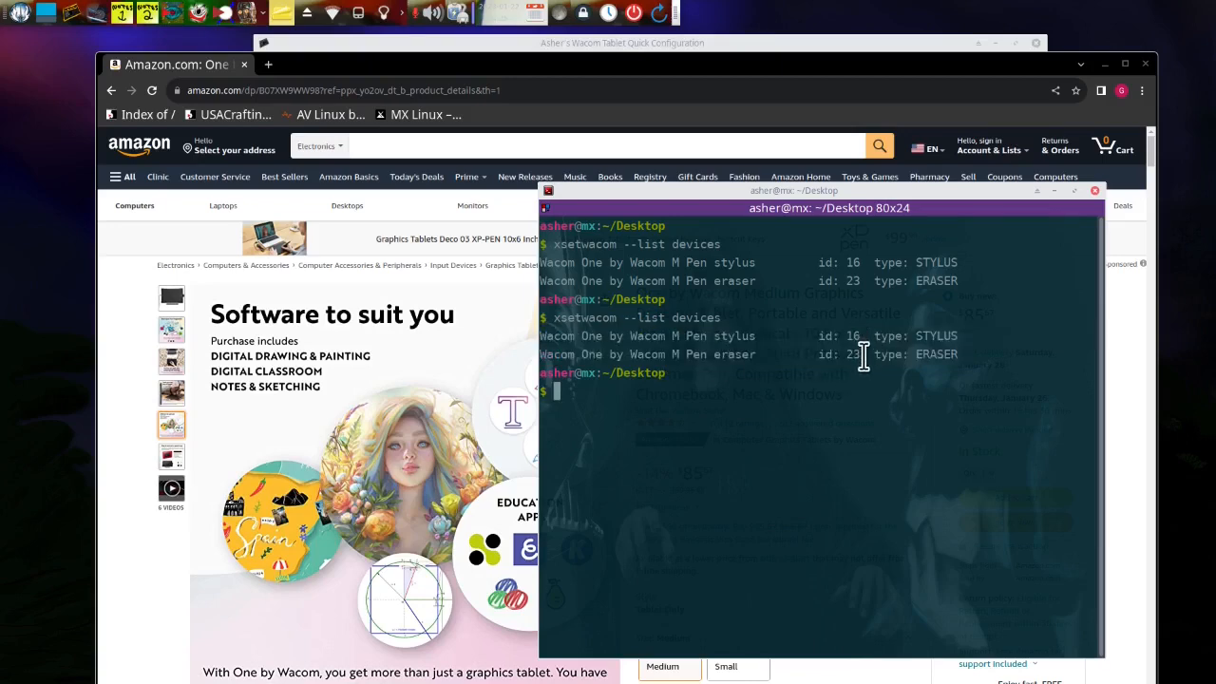
pyautogui.moveTo(847, 336); pyautogui.dragTo(858, 358)
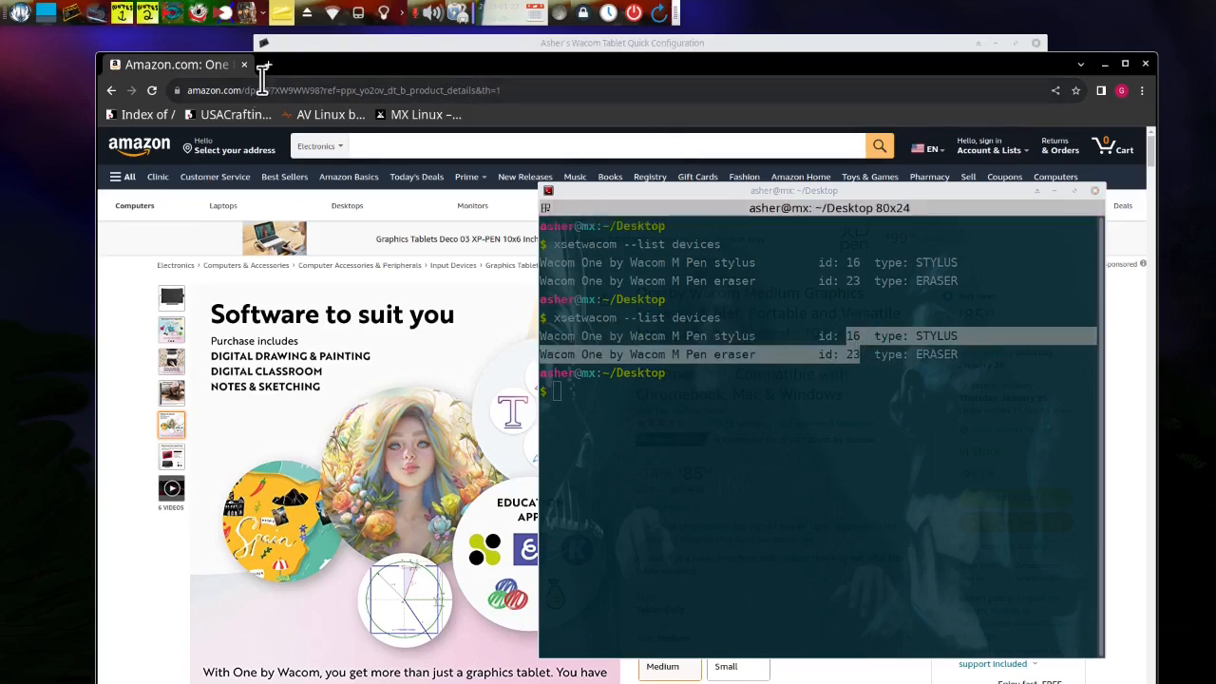
# Step: Clear the Amazon window out of the way and place the terminal below the tablet configuration window
pyautogui.moveTo(337, 78); pyautogui.dragTo(184, 207)
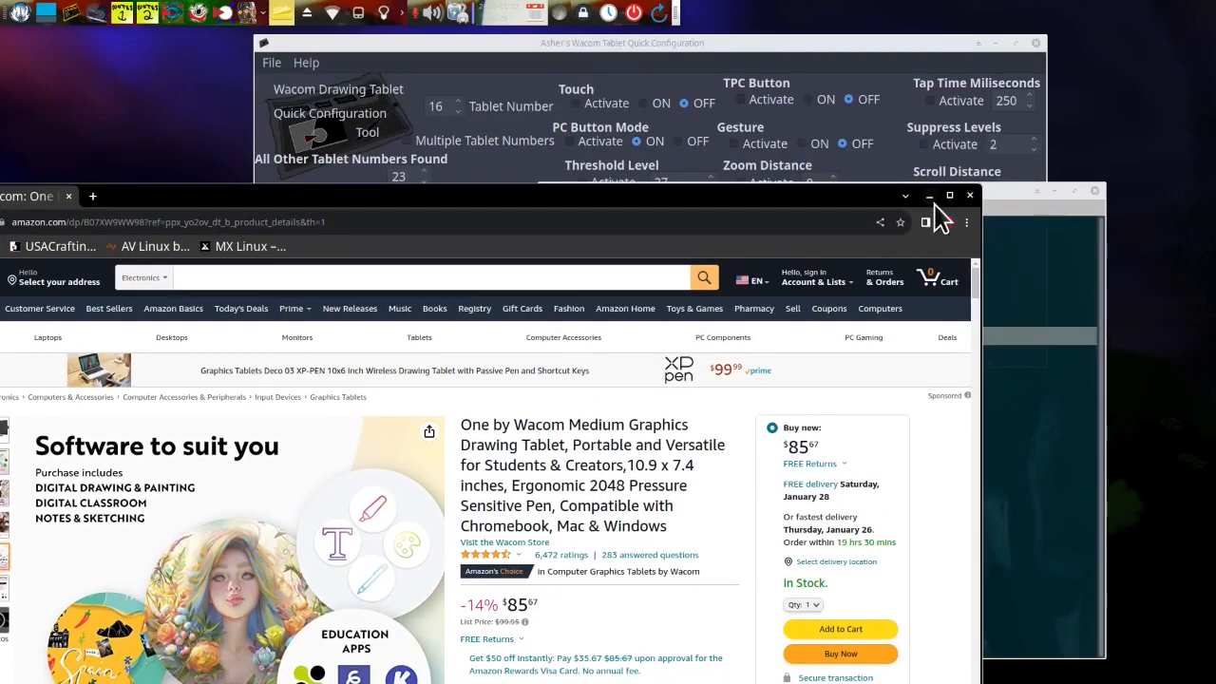
pyautogui.click(937, 207)
pyautogui.click(675, 414)
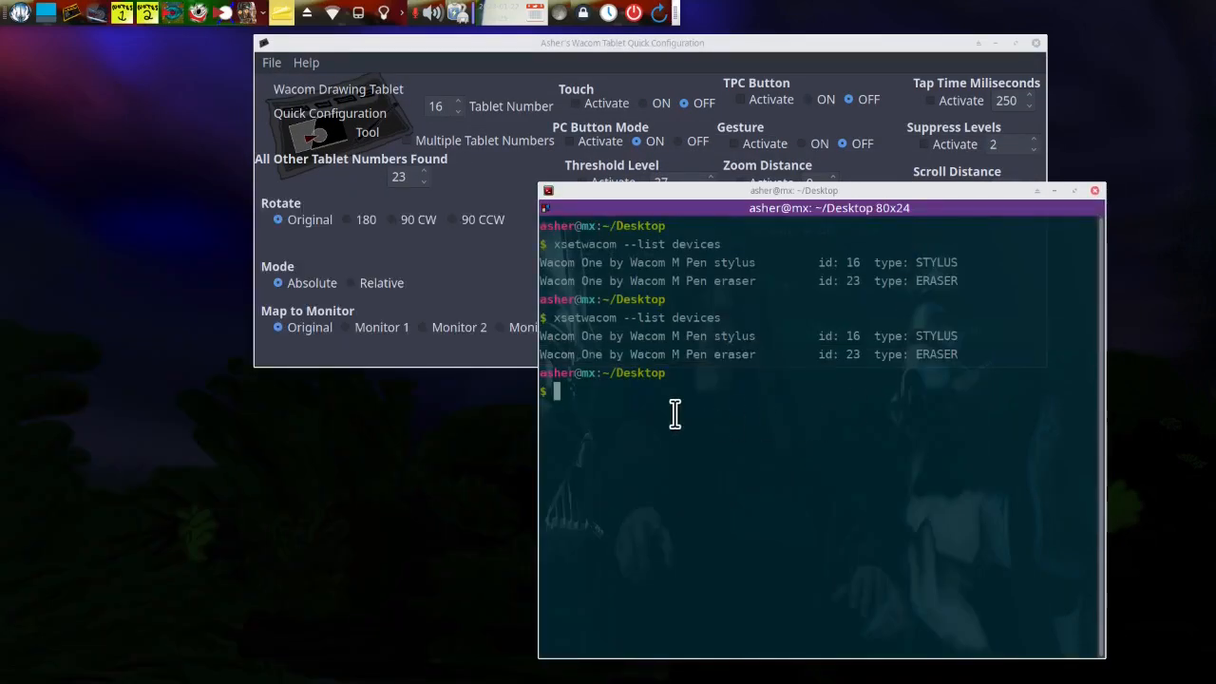
pyautogui.press('Up')
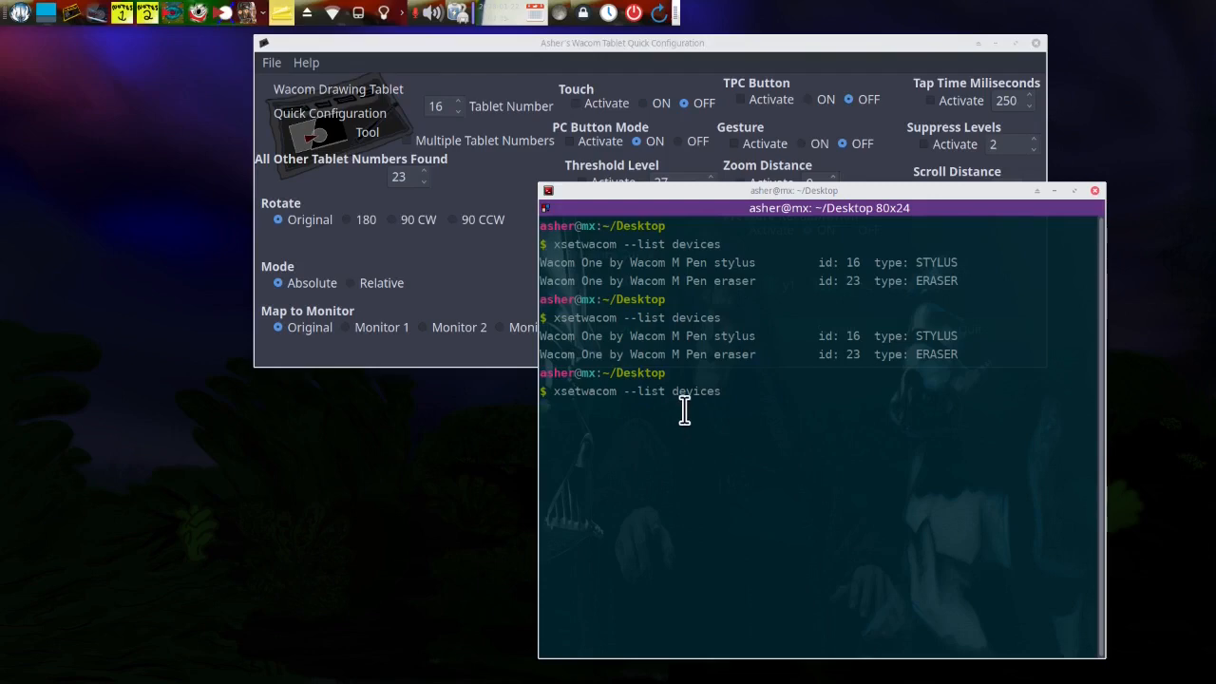
pyautogui.moveTo(660, 192); pyautogui.dragTo(703, 403)
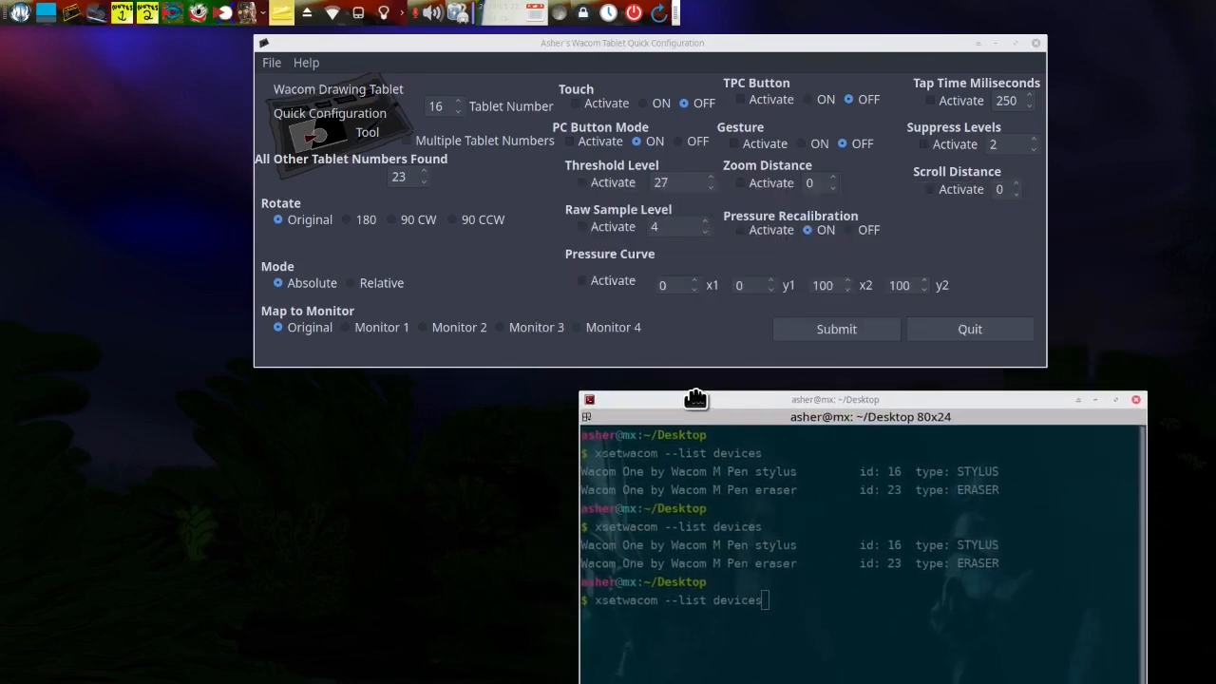
# Step: Enable the Just Test and Show Output options in the tablet configuration tool
pyautogui.click(353, 92)
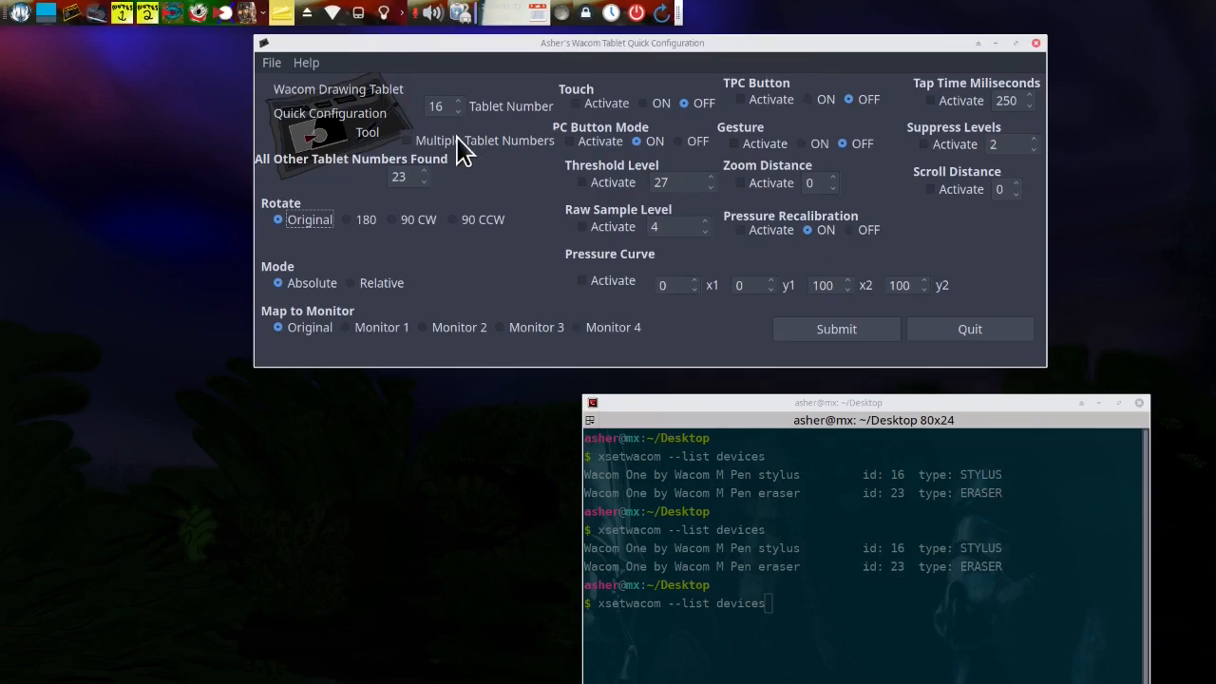
pyautogui.click(270, 63)
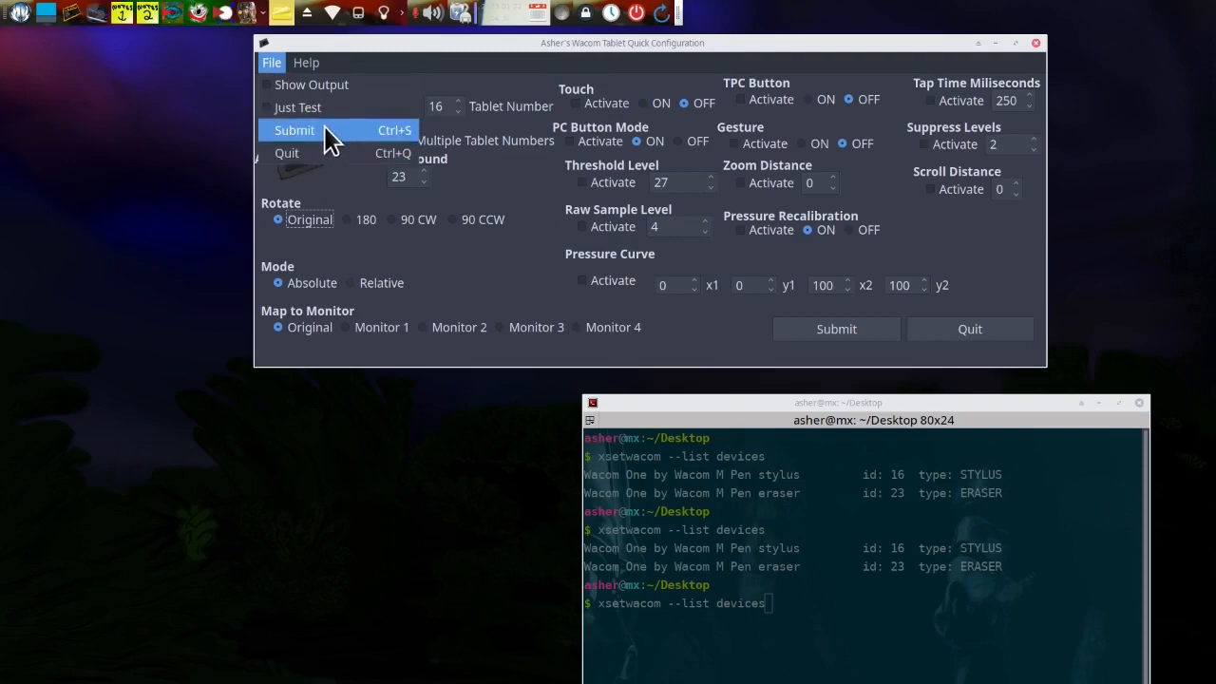
pyautogui.click(298, 108)
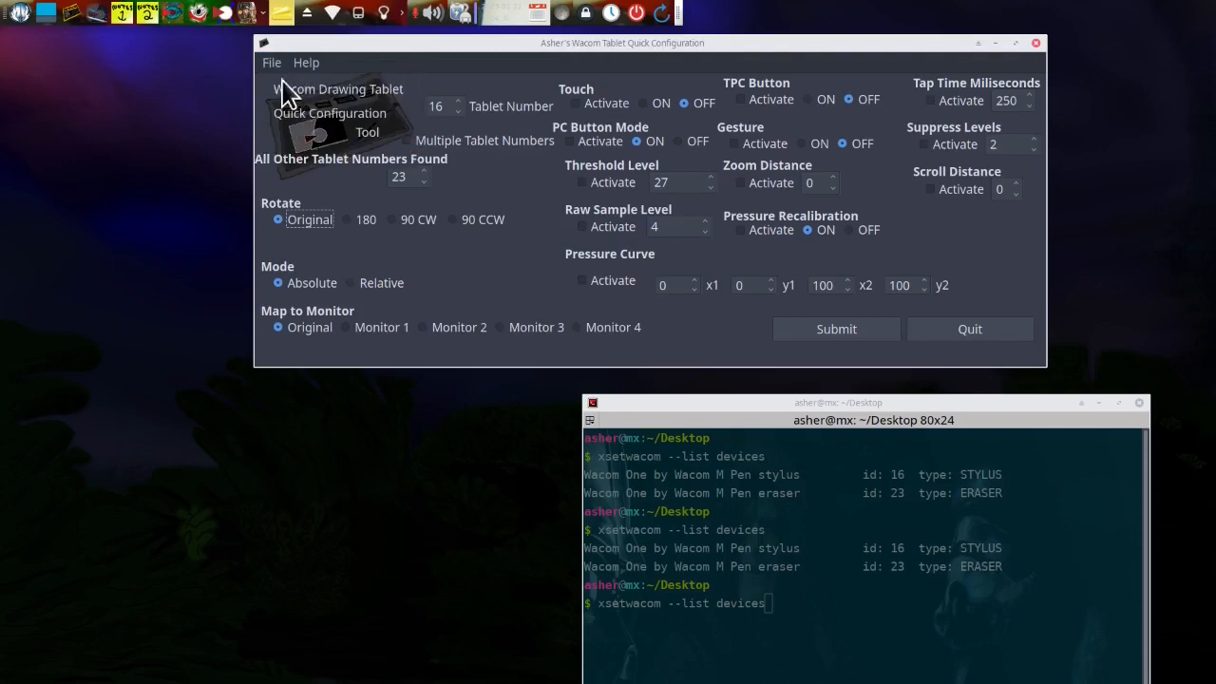
pyautogui.click(272, 64)
pyautogui.click(297, 85)
# Step: Submit the original rotation with absolute mode and review each generated xsetwacom command for devices 16 and 23
pyautogui.click(826, 338)
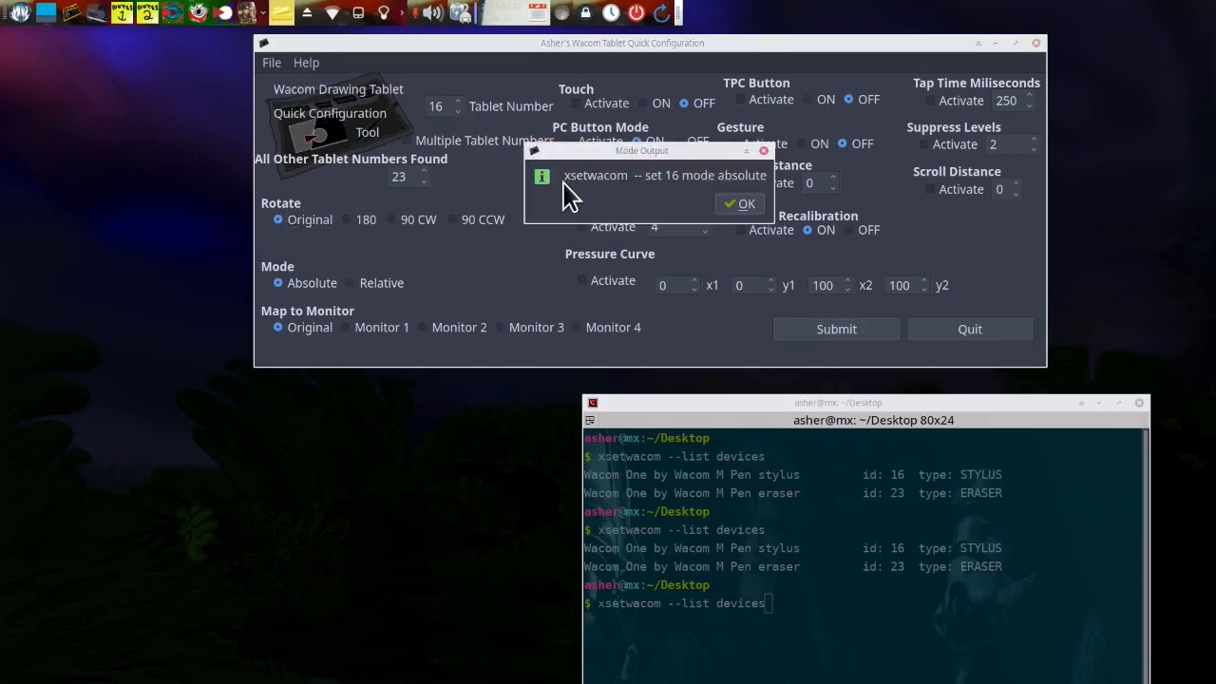
pyautogui.moveTo(564, 179); pyautogui.dragTo(768, 180)
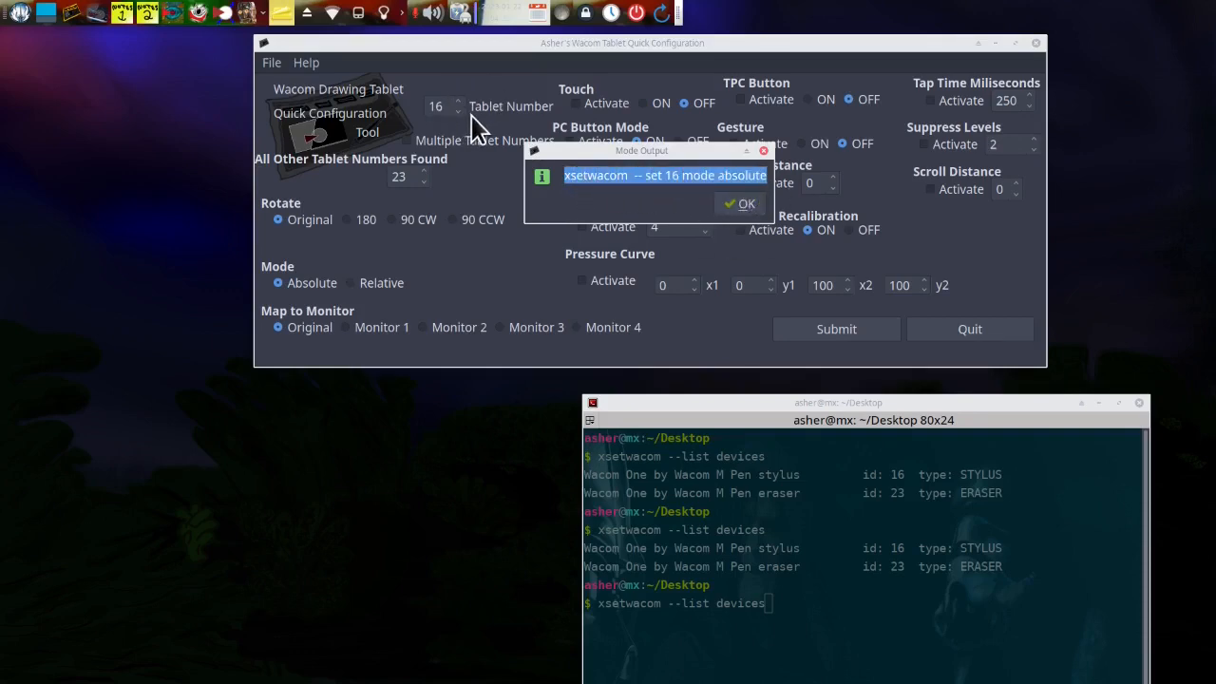
pyautogui.click(739, 206)
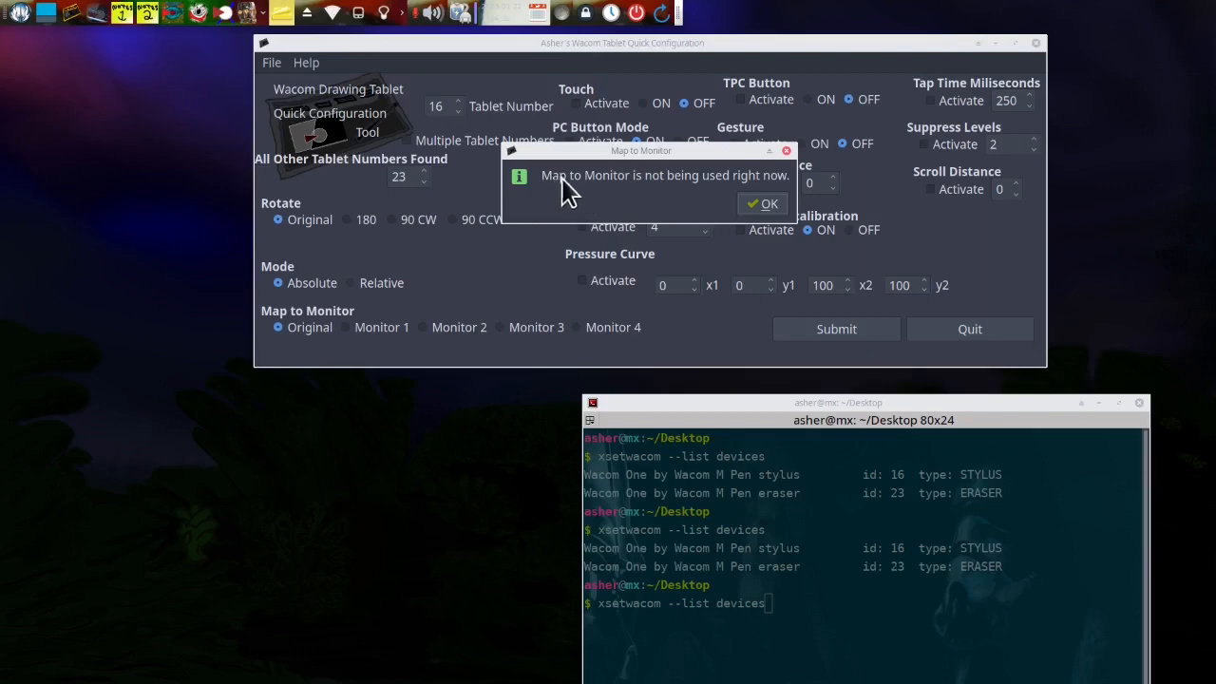
pyautogui.click(760, 206)
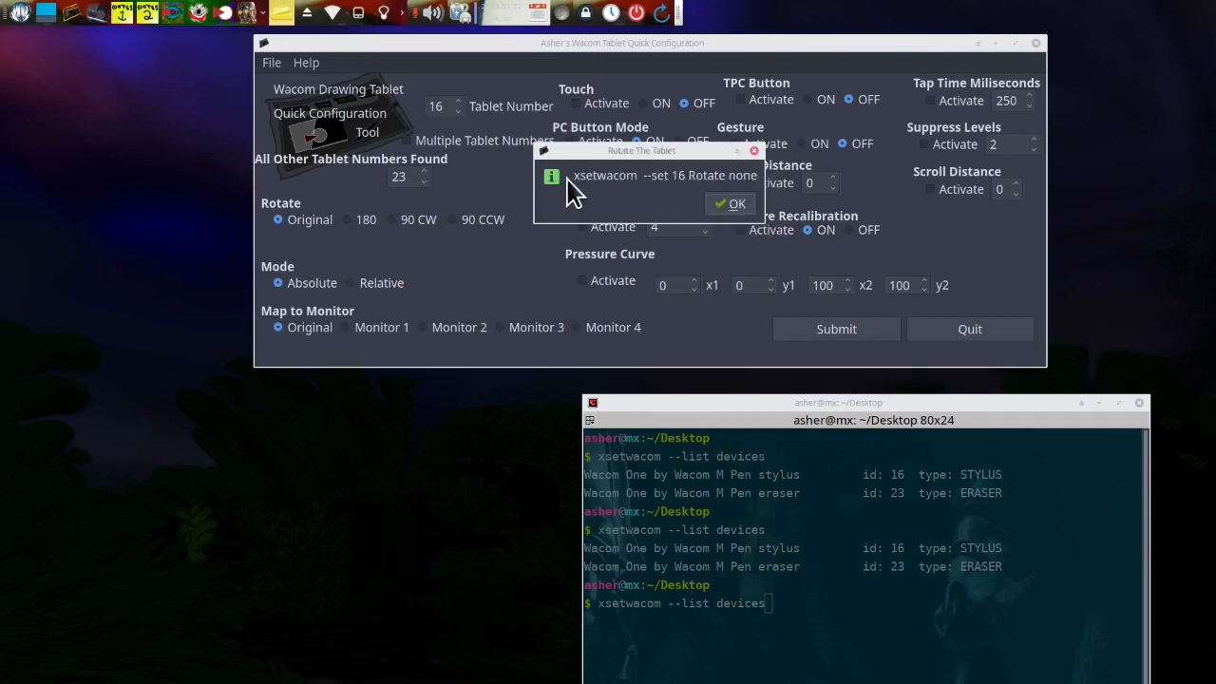
pyautogui.click(728, 207)
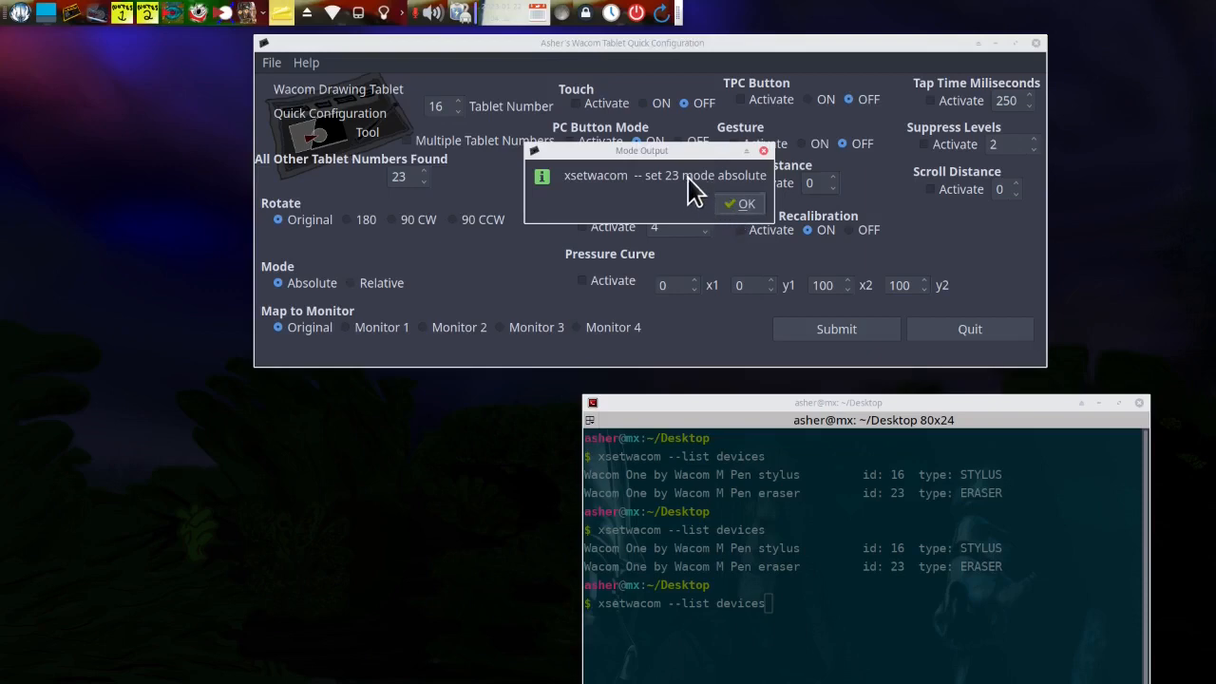
pyautogui.click(730, 208)
pyautogui.click(766, 204)
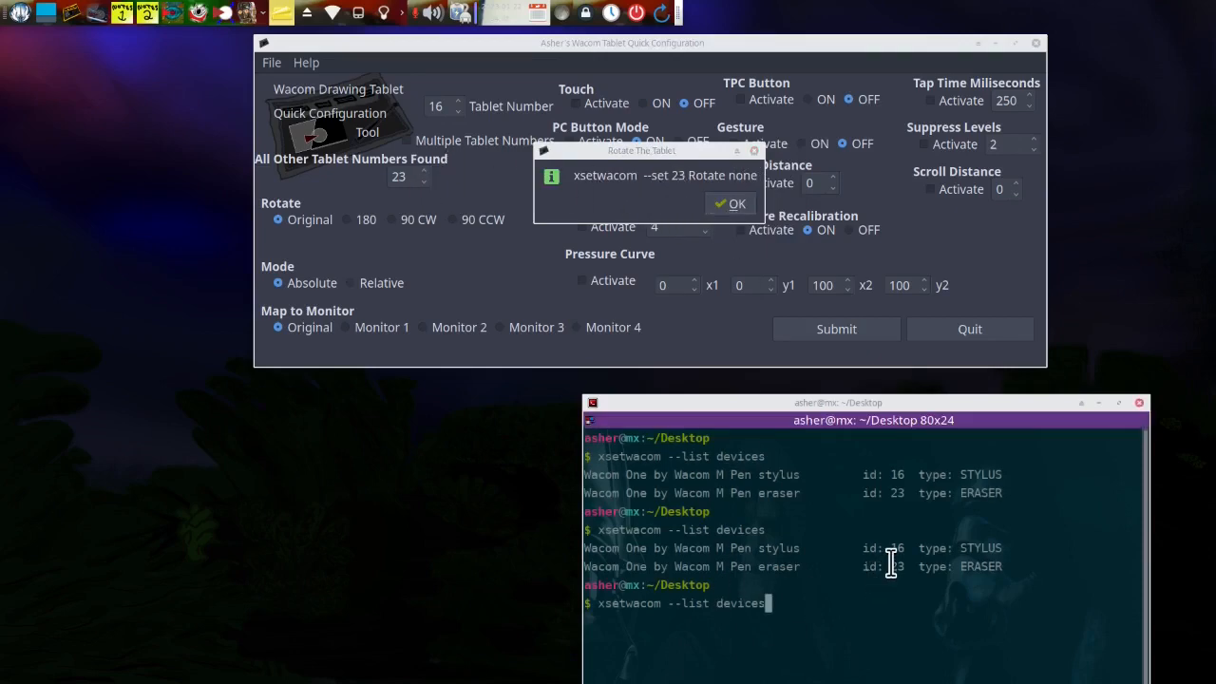
pyautogui.click(728, 206)
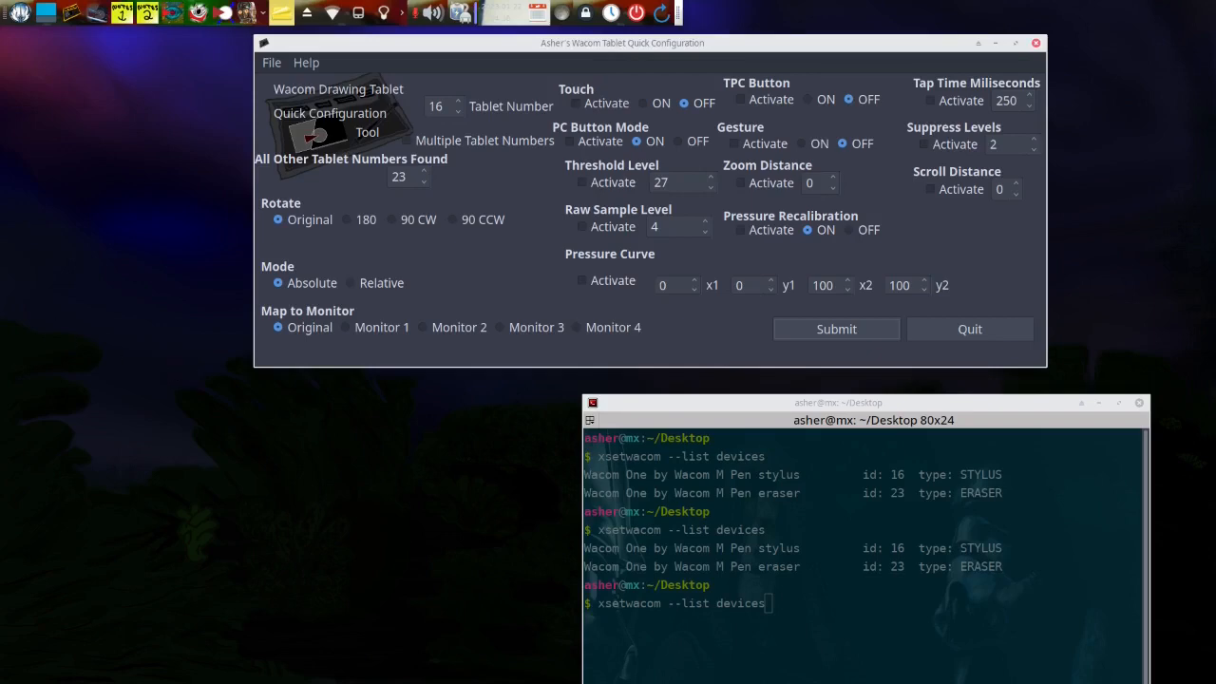
# Step: Place the tablet screenshot below the configuration options and rotate the image 90 degrees clockwise
pyautogui.moveTo(0, 294); pyautogui.dragTo(282, 234)
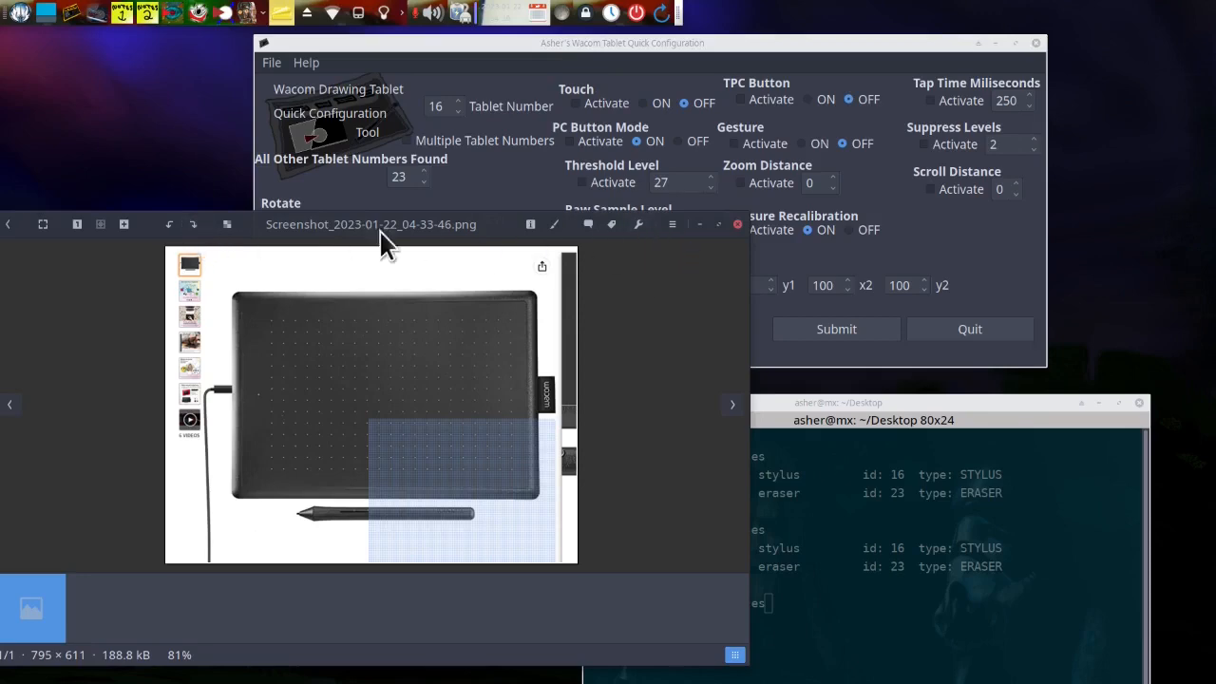
pyautogui.moveTo(243, 230); pyautogui.dragTo(270, 307)
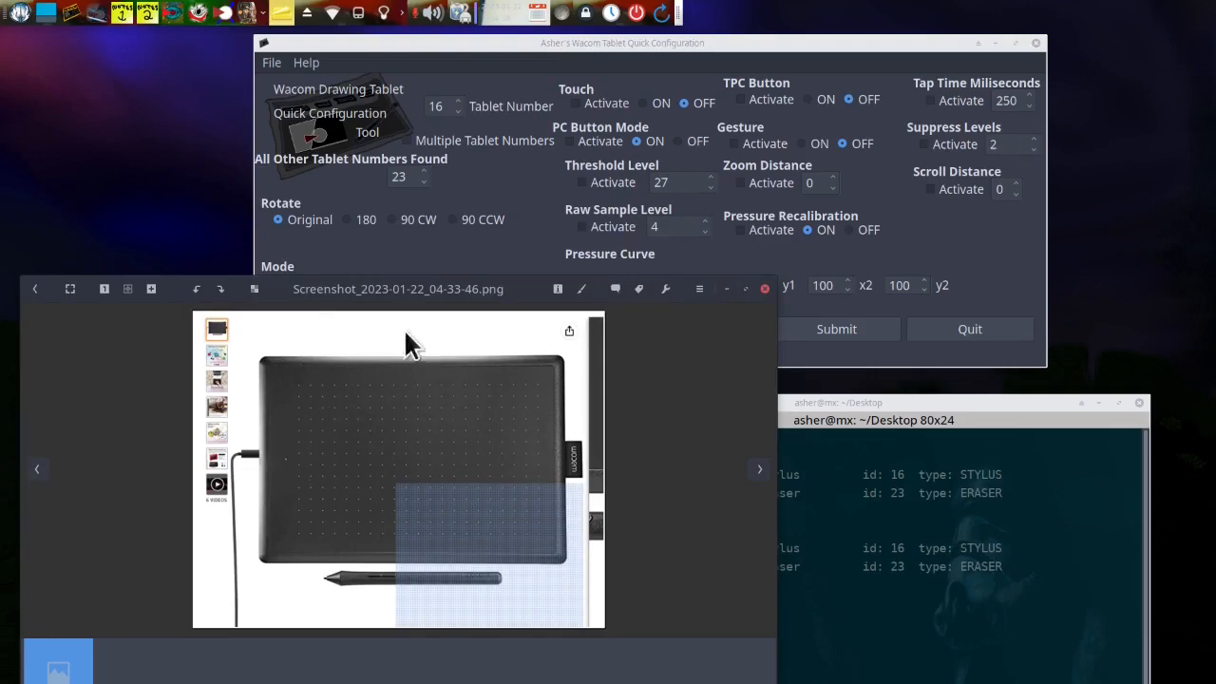
pyautogui.click(221, 291)
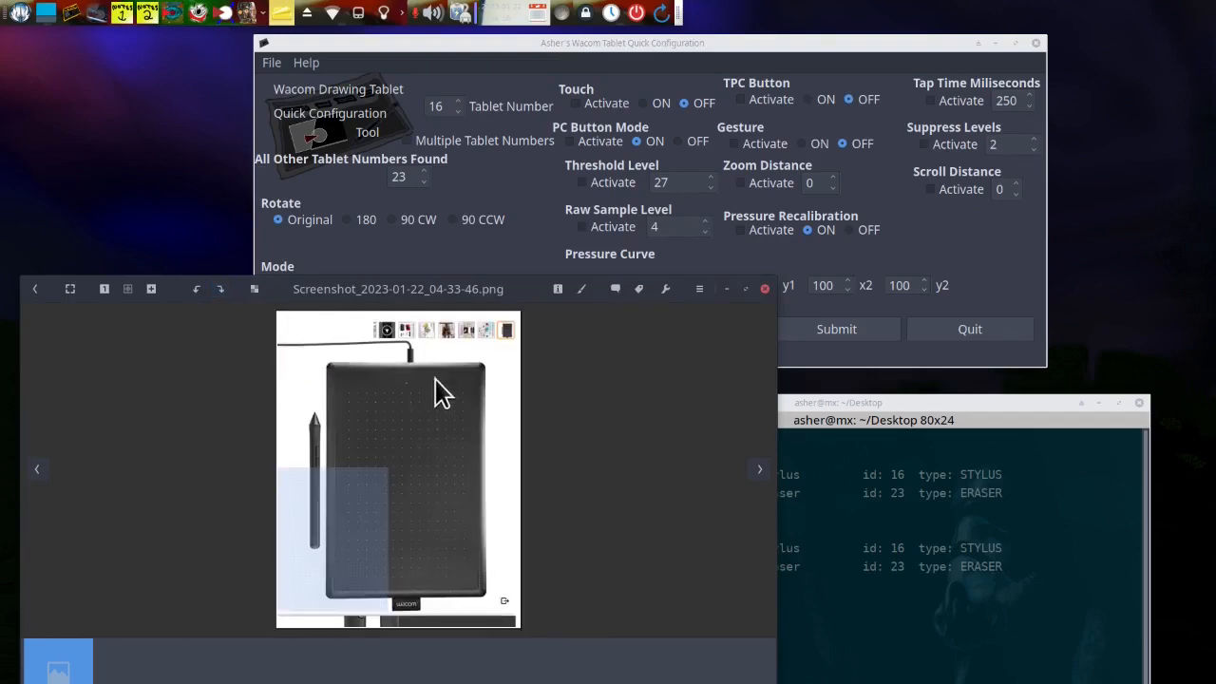
# Step: Set the tablet rotation to 90 CW, submit it and go through the output commands for devices 16 and 23
pyautogui.click(408, 223)
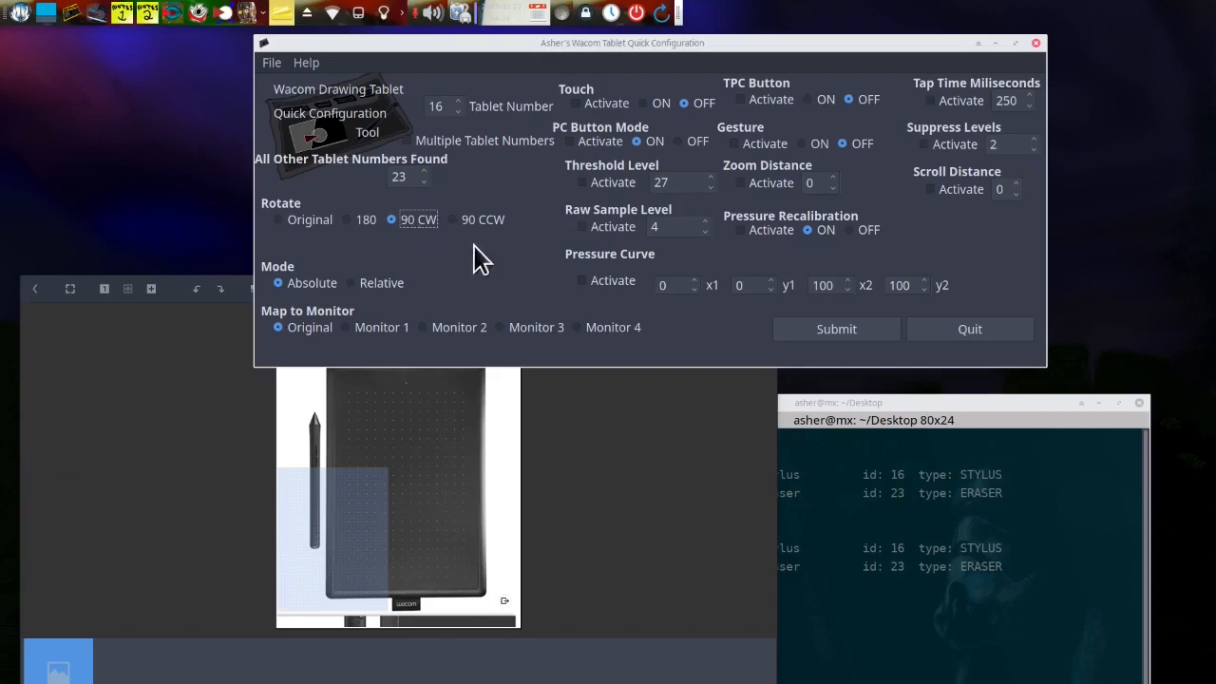
pyautogui.click(834, 331)
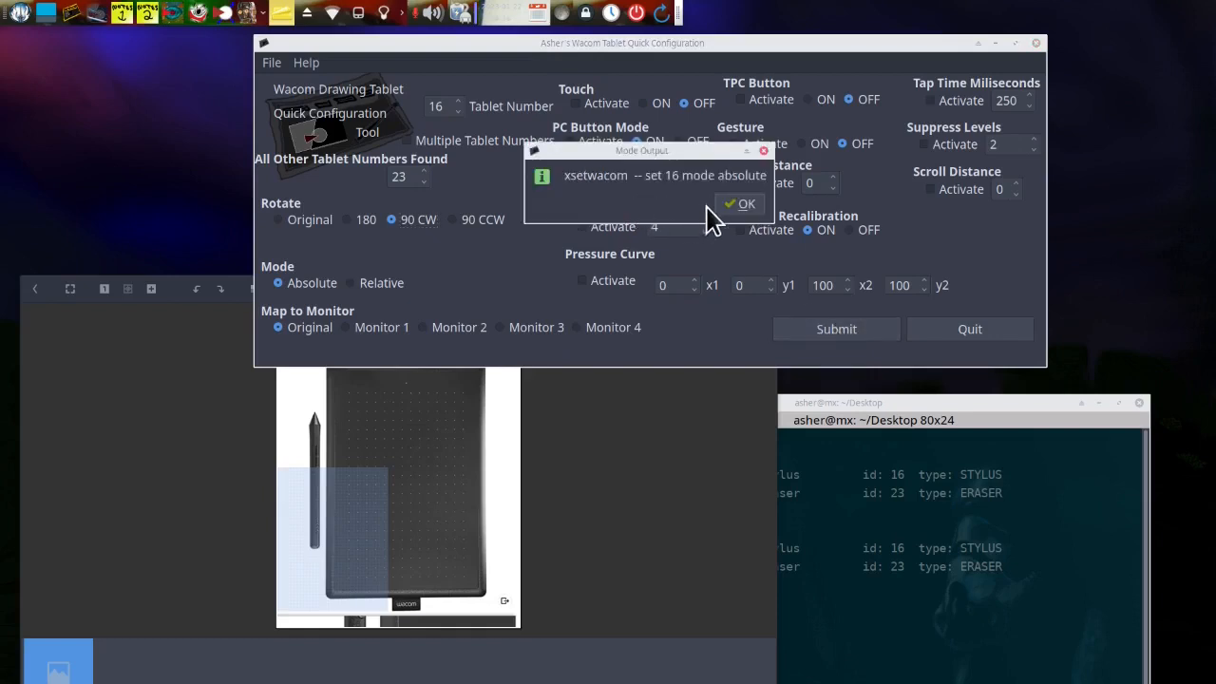
pyautogui.click(730, 206)
pyautogui.click(753, 205)
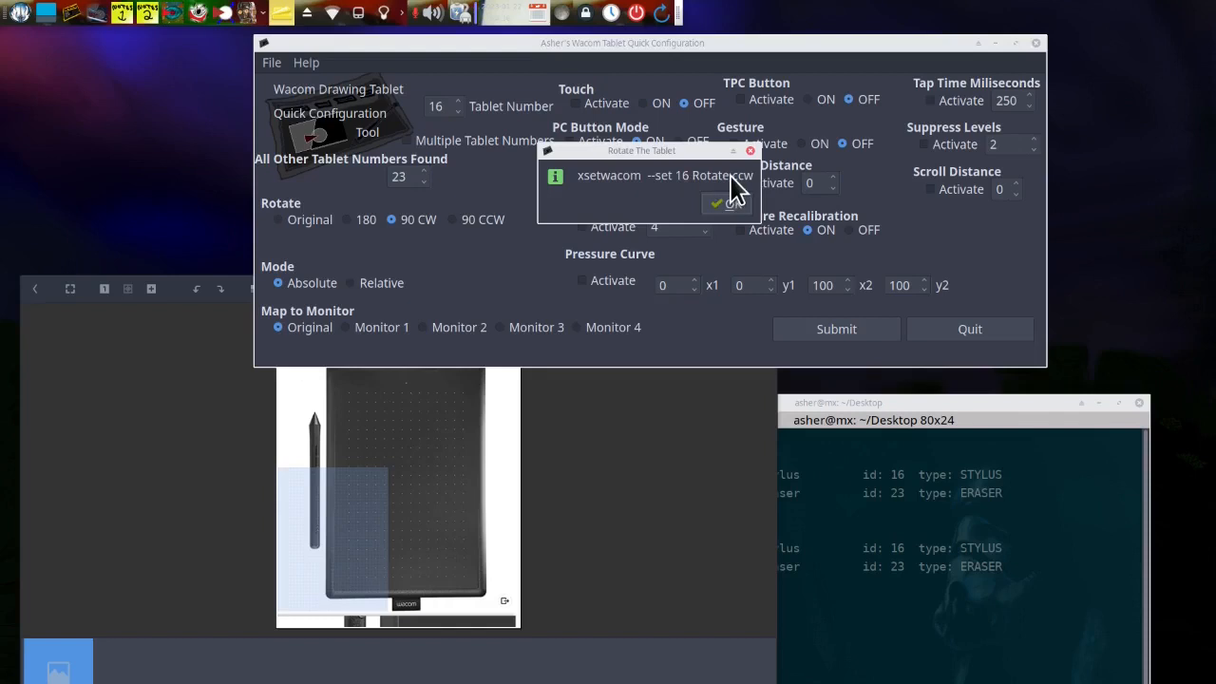
pyautogui.doubleClick(736, 178)
pyautogui.click(192, 357)
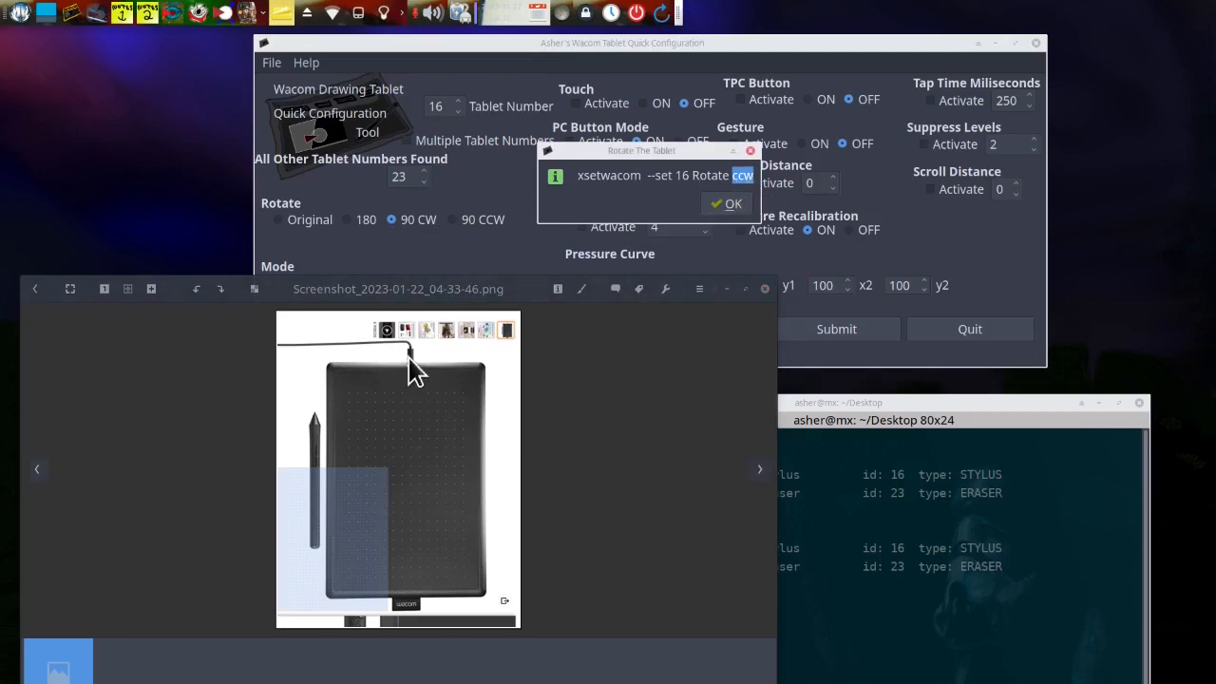
pyautogui.click(729, 204)
pyautogui.click(741, 205)
pyautogui.click(762, 205)
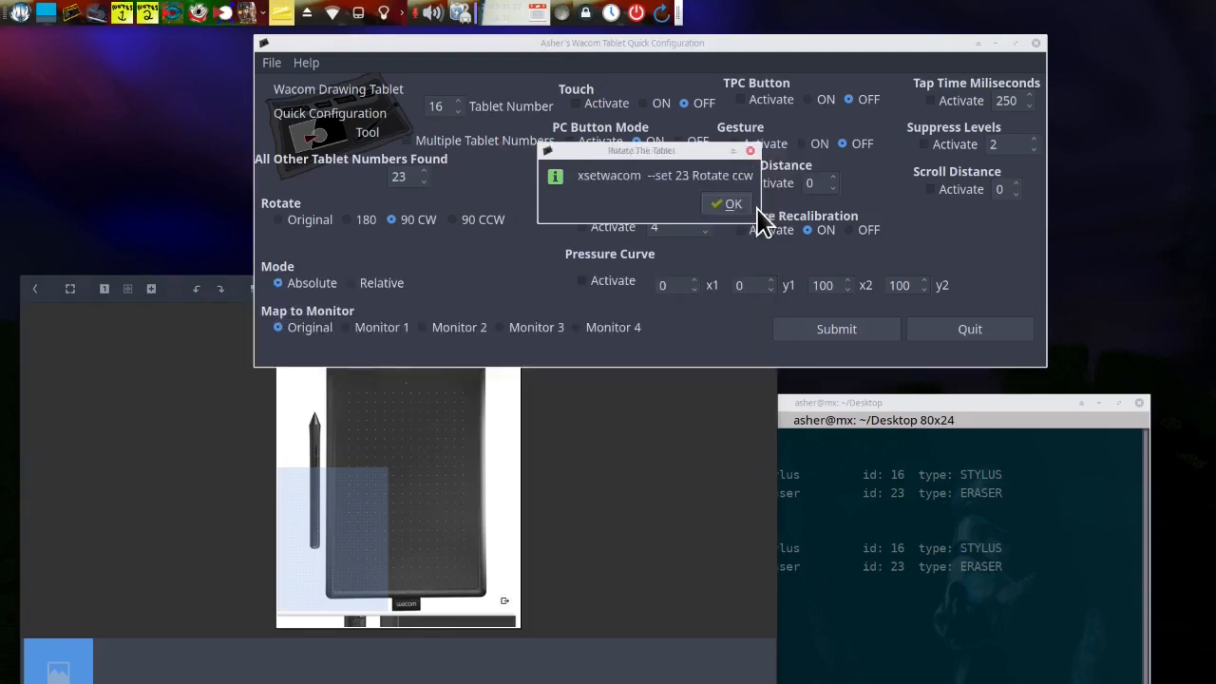
pyautogui.click(726, 205)
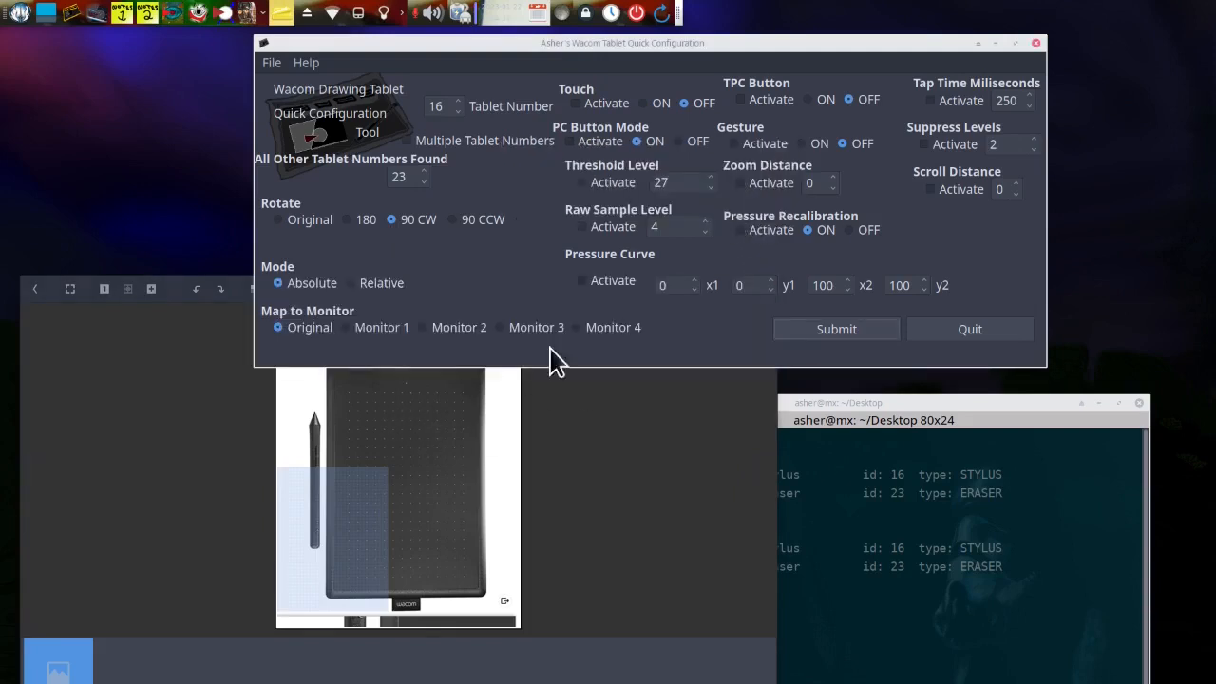
# Step: Compare the Relative and Absolute tablet modes in the configuration tool, ending with Relative selected
pyautogui.click(617, 522)
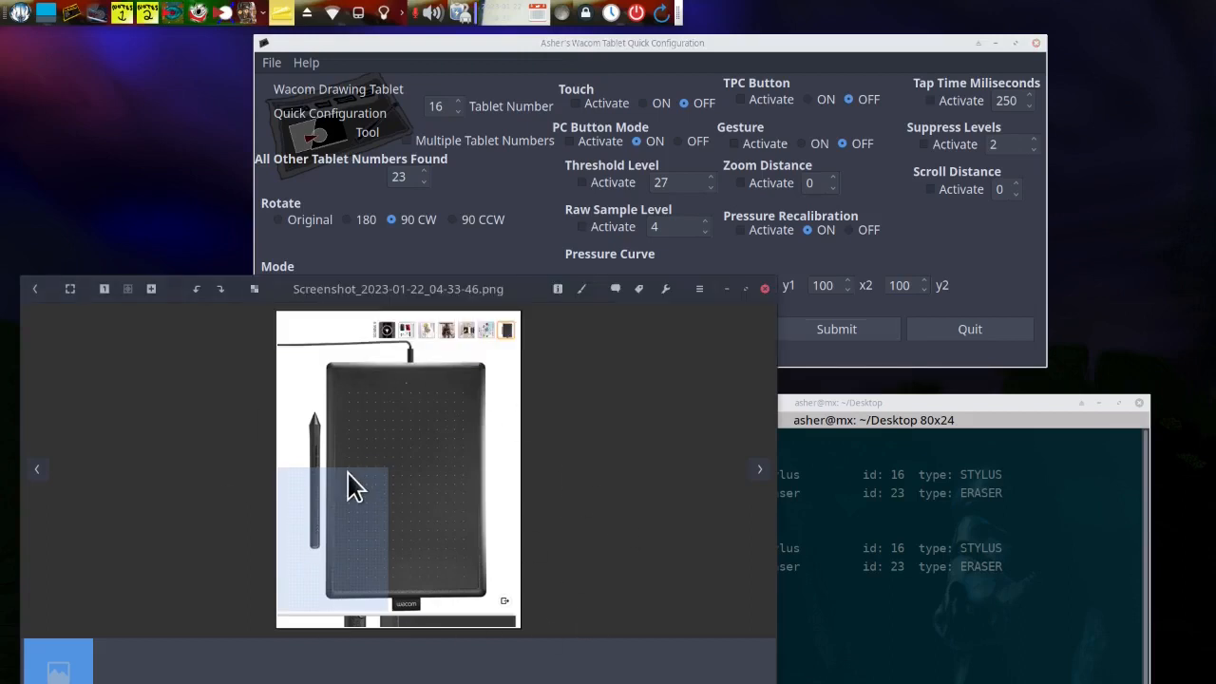
pyautogui.click(344, 48)
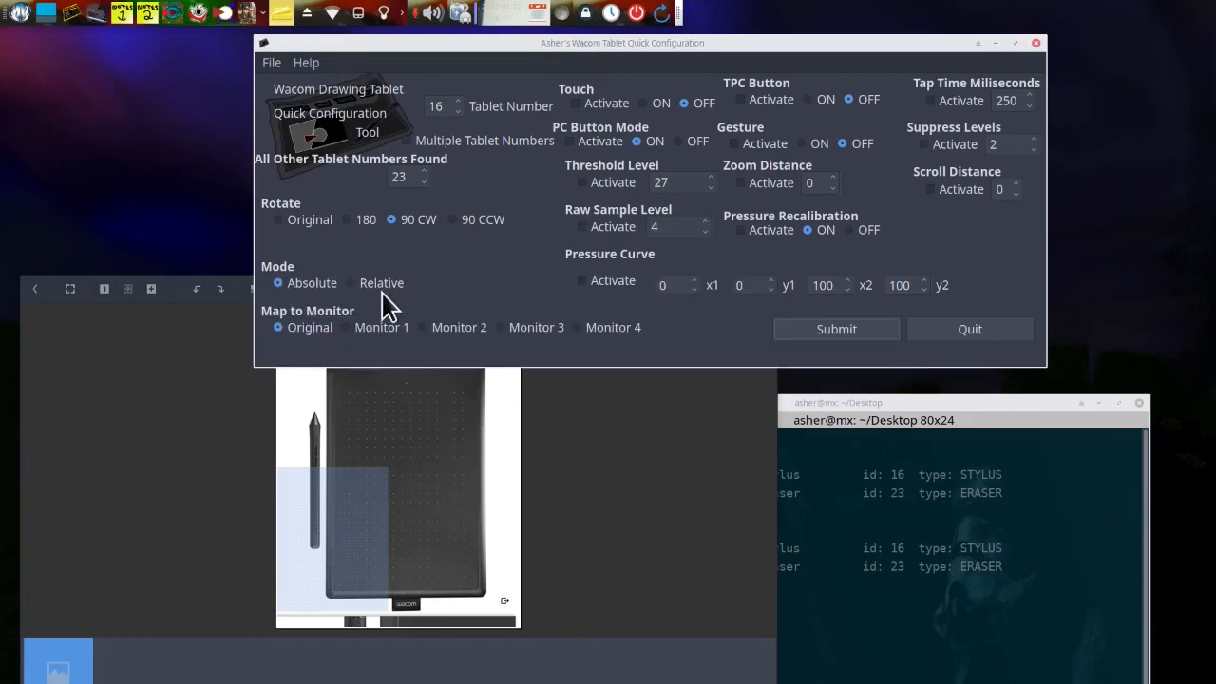
pyautogui.click(352, 283)
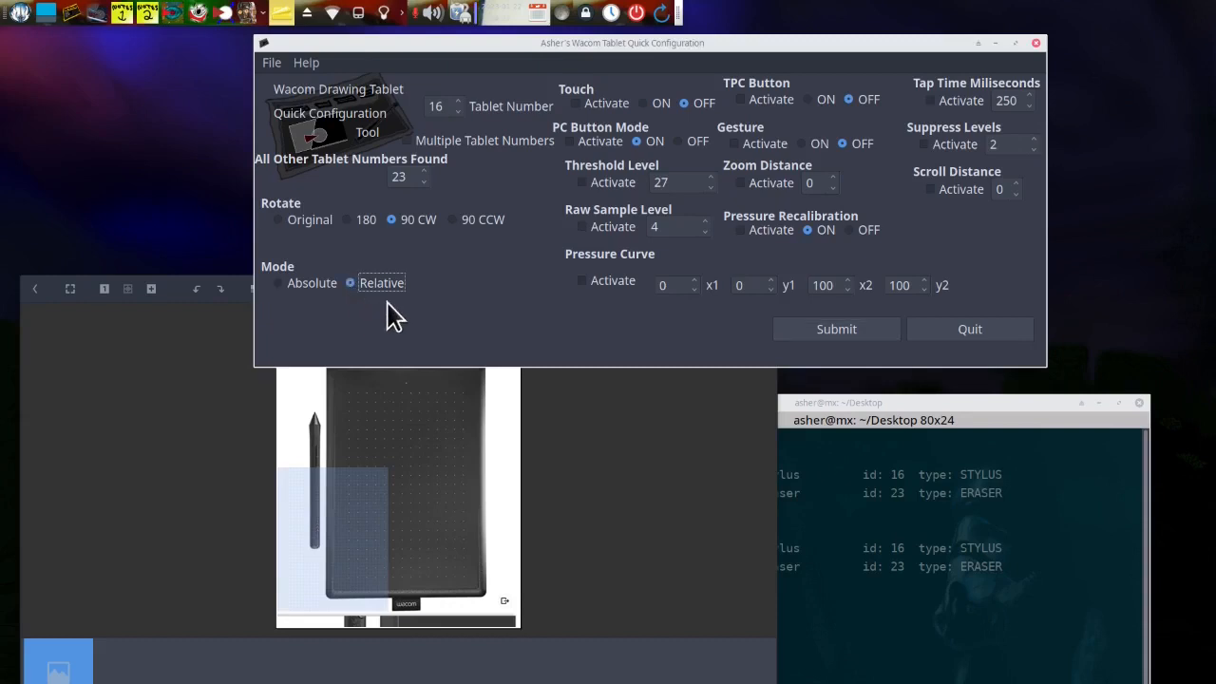
pyautogui.click(295, 288)
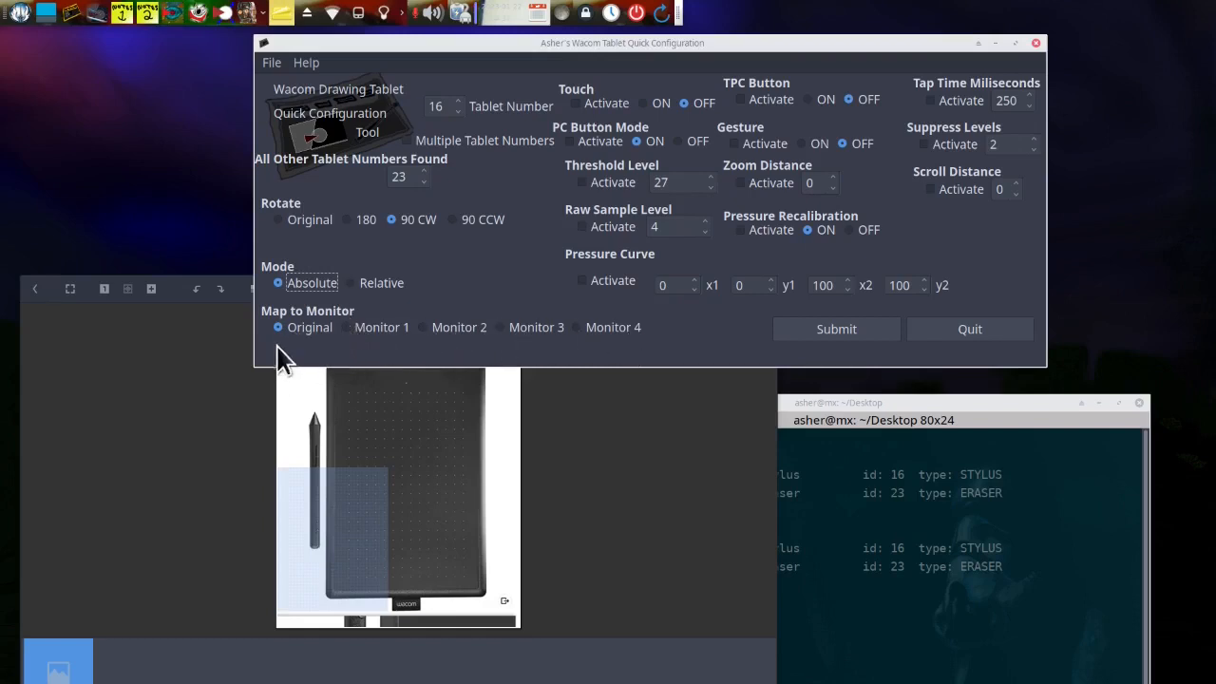
pyautogui.click(378, 300)
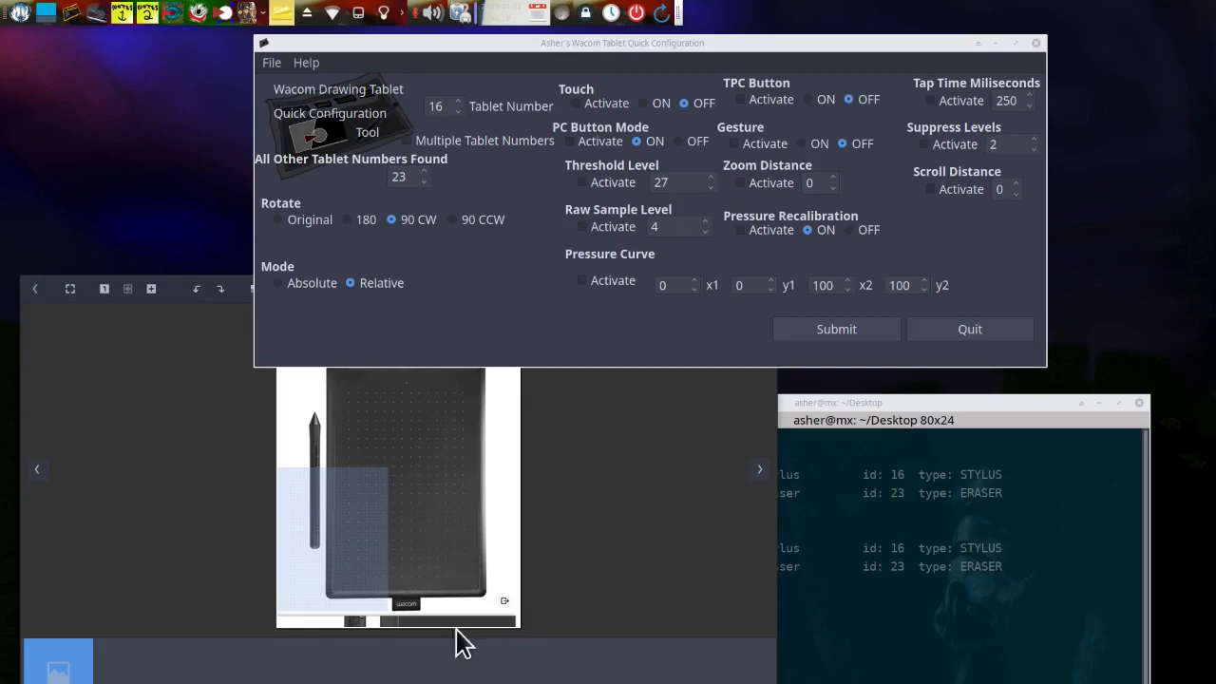
# Step: Set the tablet mode to Absolute and rotate the tablet screenshot another 90 degrees clockwise
pyautogui.click(423, 492)
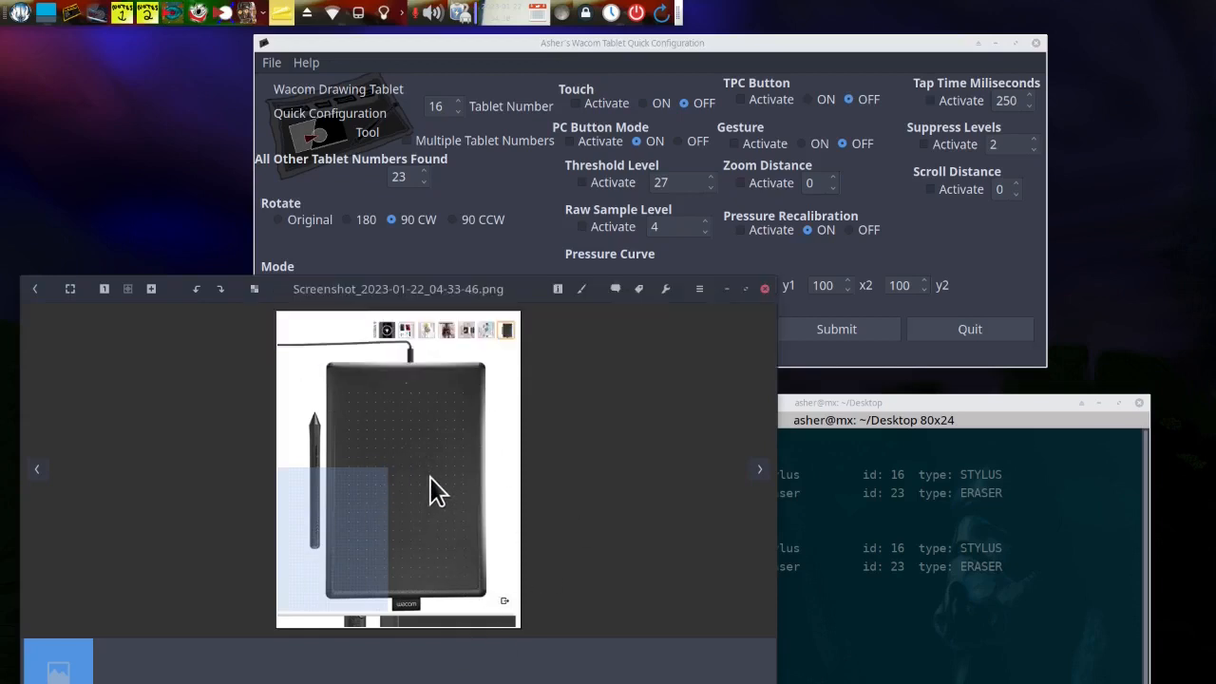
pyautogui.click(381, 246)
pyautogui.click(315, 282)
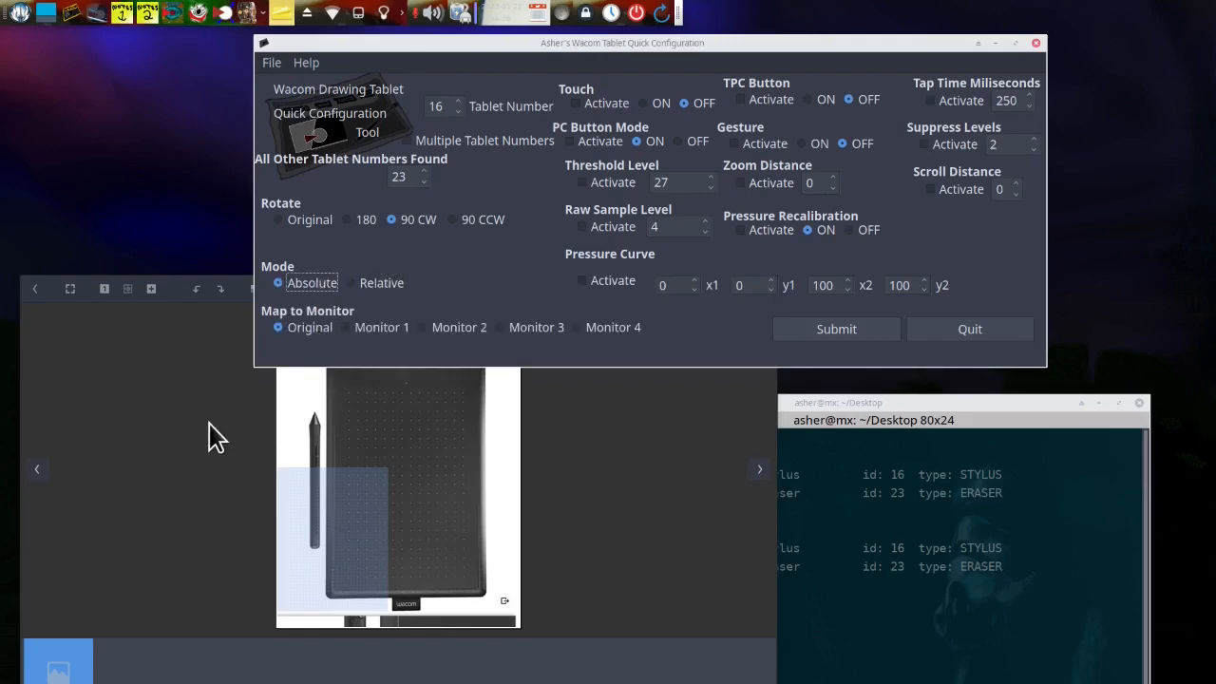
pyautogui.click(214, 430)
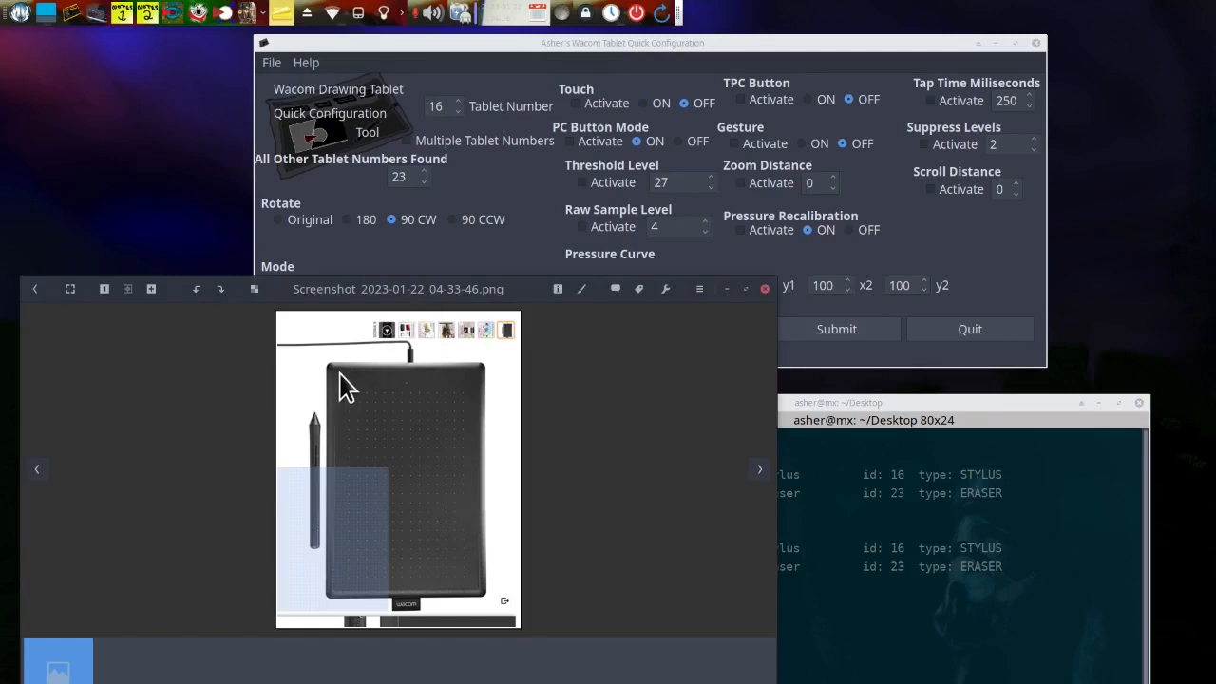
pyautogui.click(220, 289)
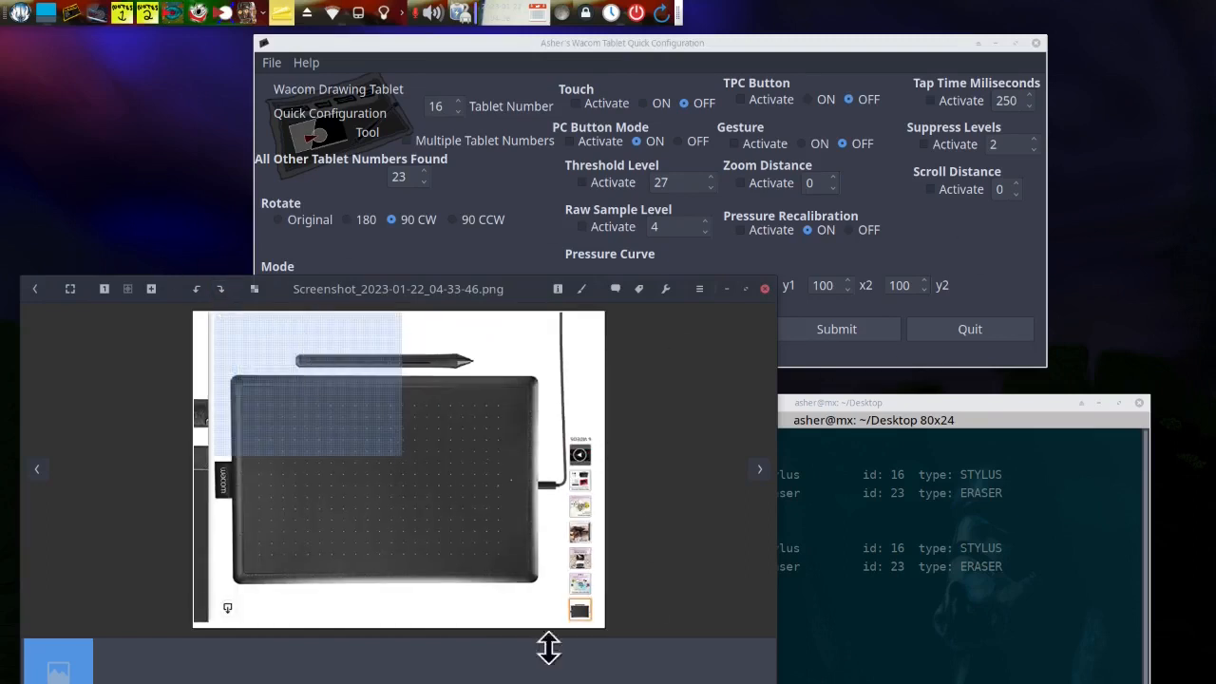
# Step: Set the rotation to 180 with mapping to Monitor 2, submit it and go through the output commands
pyautogui.click(362, 226)
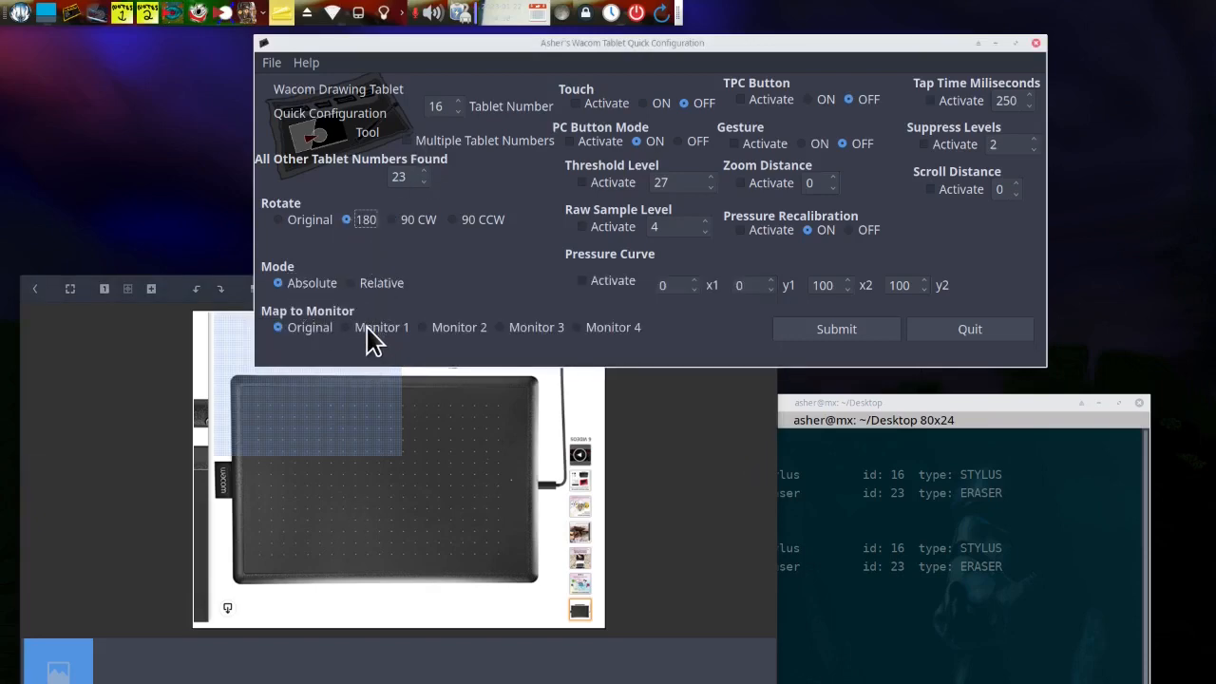
pyautogui.click(456, 331)
pyautogui.click(841, 334)
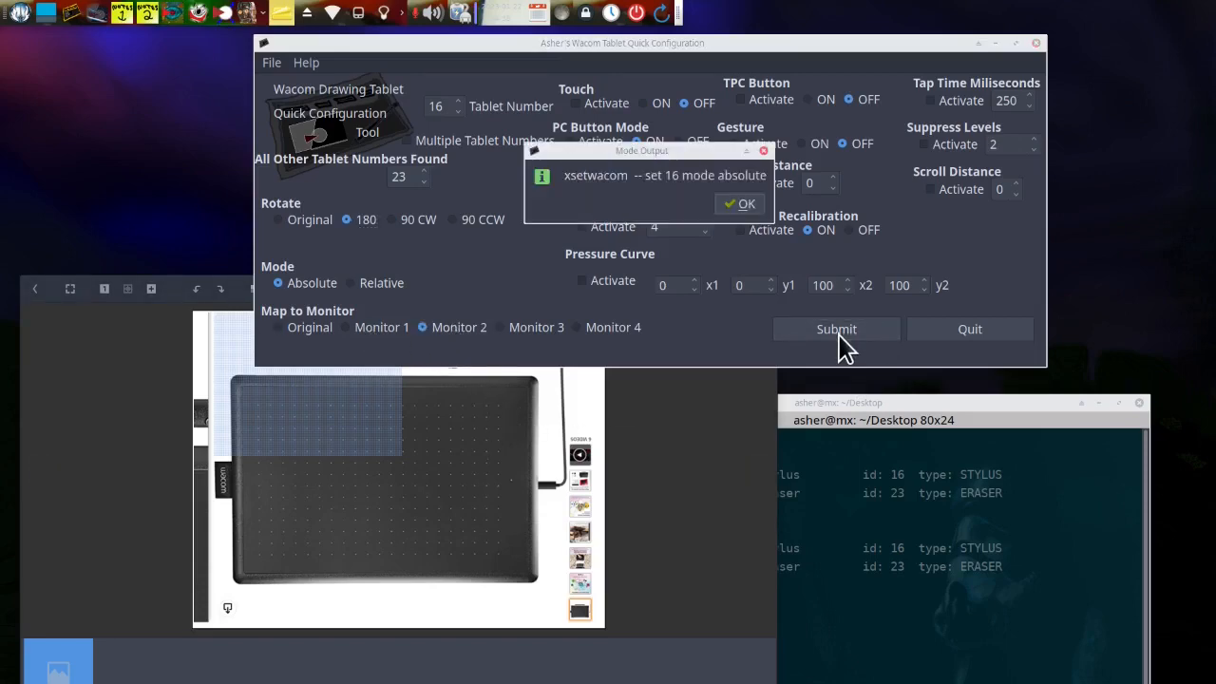
pyautogui.click(722, 205)
pyautogui.click(765, 203)
pyautogui.click(741, 211)
pyautogui.click(741, 207)
pyautogui.click(743, 209)
pyautogui.click(743, 209)
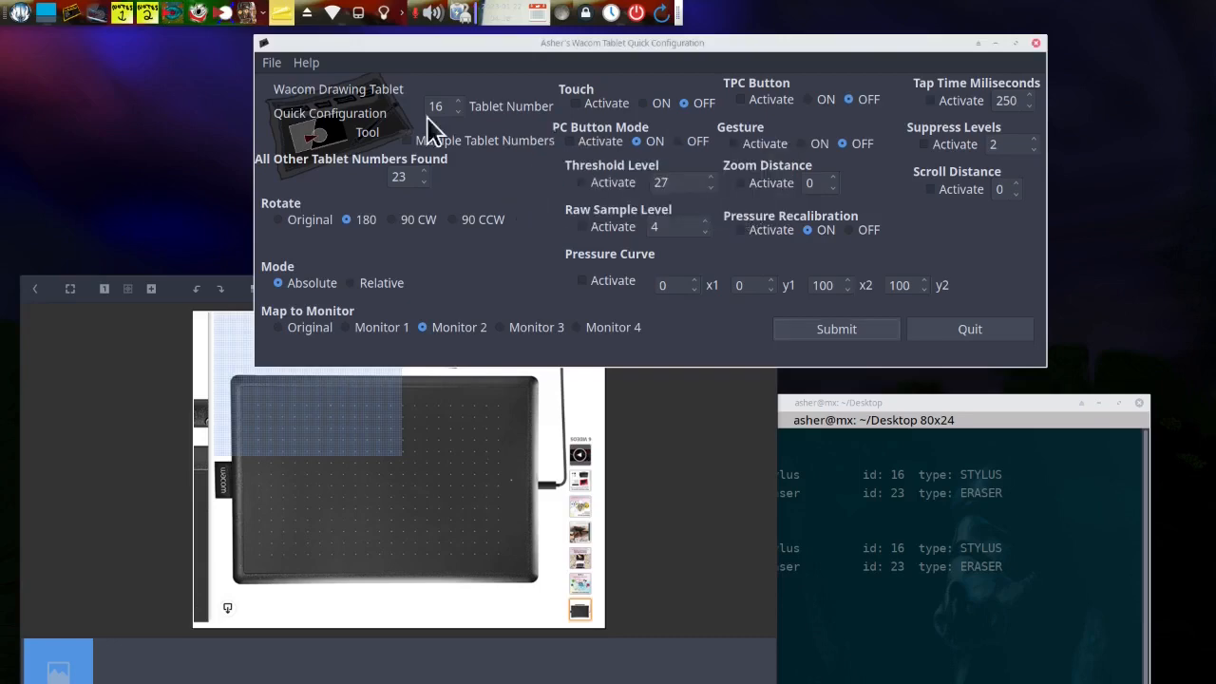
# Step: Toggle the Just Test and Show Output options and submit the configuration
pyautogui.click(273, 62)
pyautogui.click(291, 104)
pyautogui.click(268, 64)
pyautogui.click(276, 80)
pyautogui.click(818, 328)
# Step: Try the Touch ON, Activate and OFF options, and set PC Button Mode to OFF
pyautogui.click(648, 105)
pyautogui.click(575, 103)
pyautogui.click(683, 102)
pyautogui.click(679, 141)
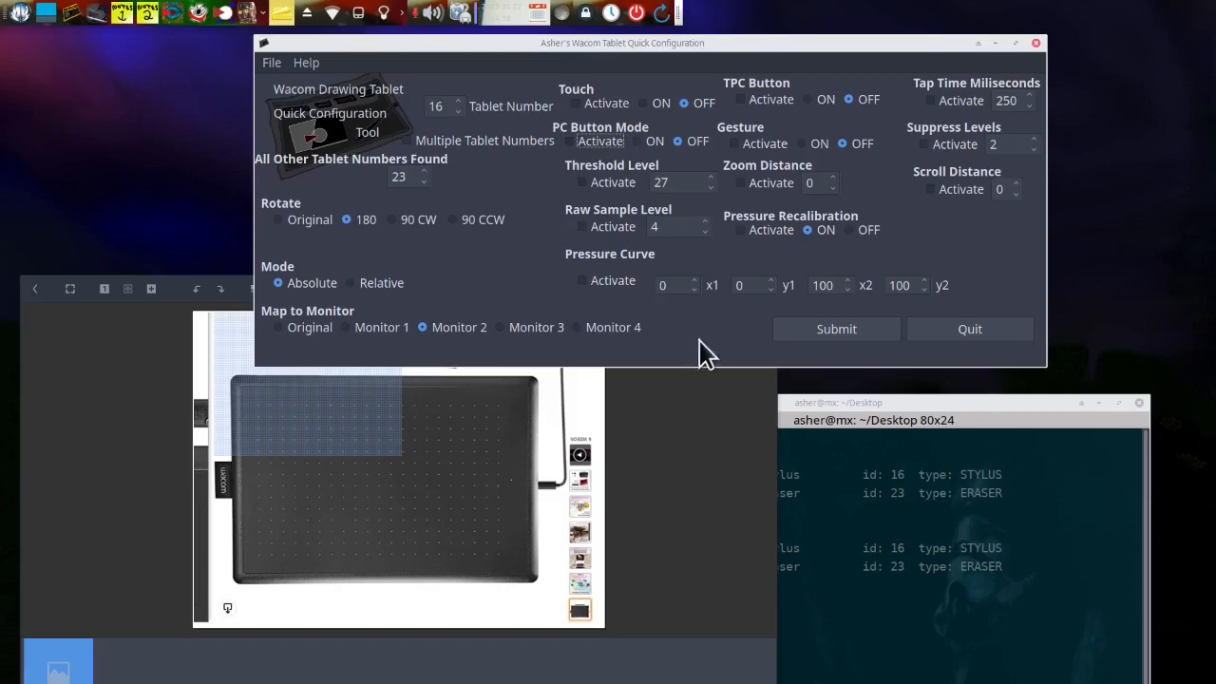
# Step: Activate the pressure curve and set x1 to 7 and y1 to 3
pyautogui.click(584, 281)
pyautogui.scroll(5, 697, 285)
pyautogui.scroll(1, 772, 284)
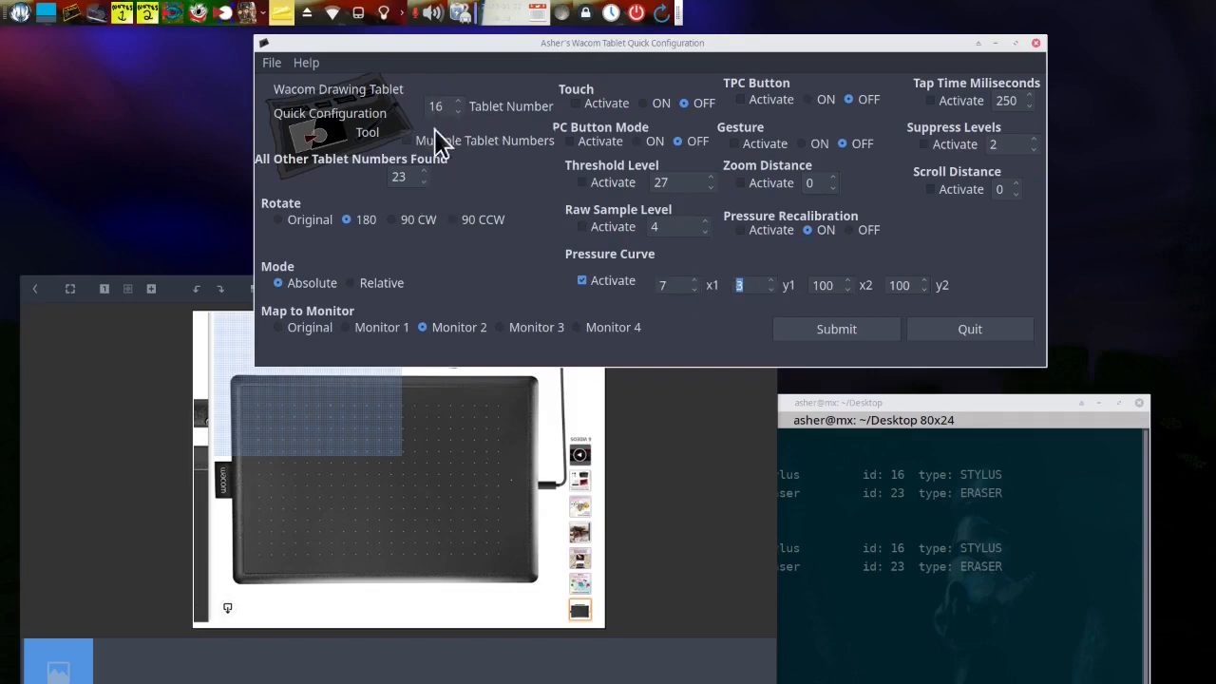
# Step: Bring the terminal to the front and highlight the stylus device ID in the xsetwacom device list
pyautogui.click(850, 402)
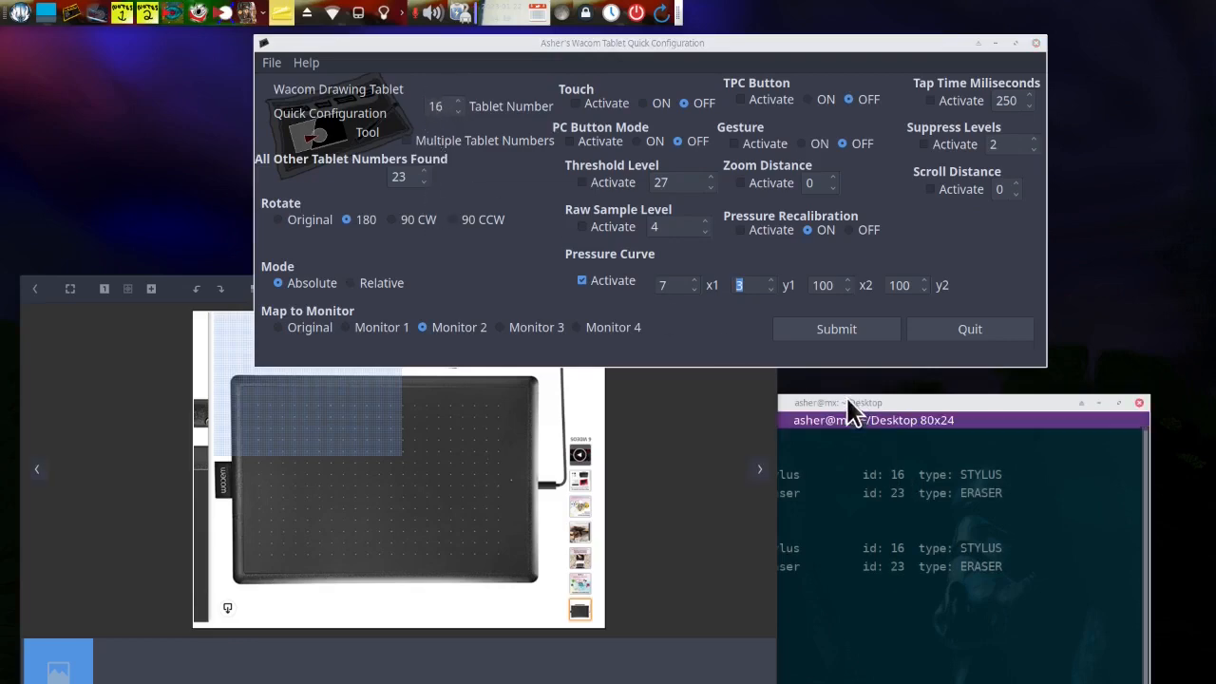
pyautogui.moveTo(767, 457); pyautogui.dragTo(692, 477)
pyautogui.doubleClick(897, 475)
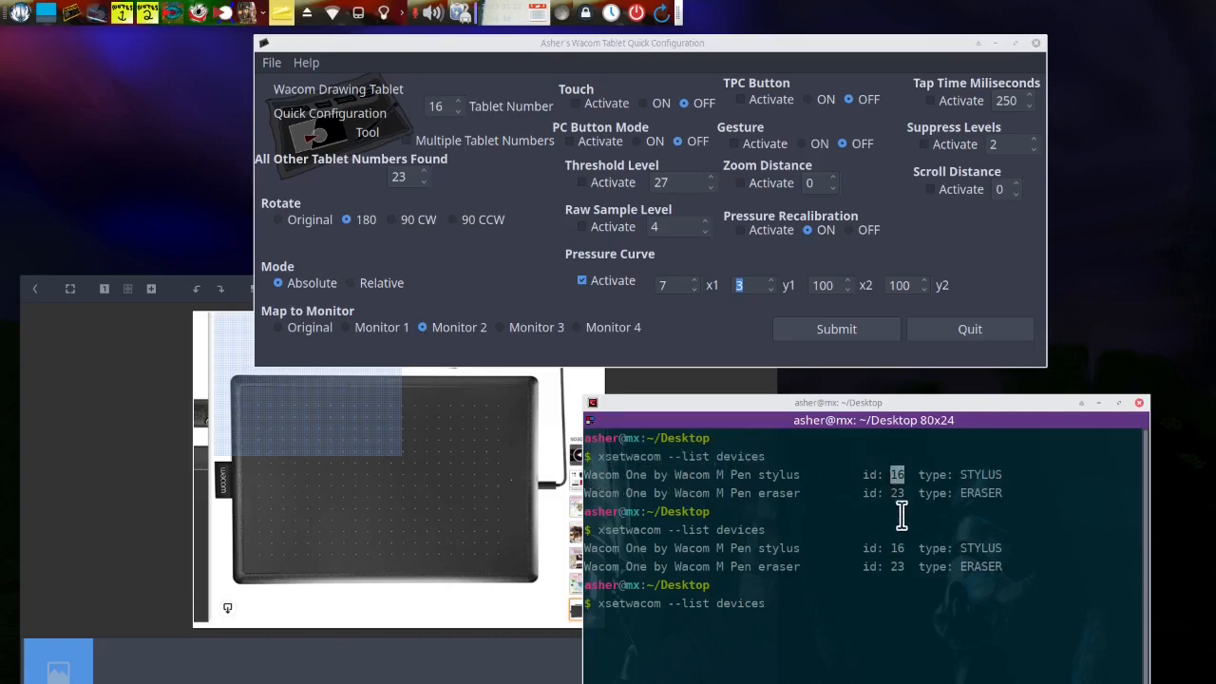
# Step: Return to the configuration tool, deactivate the pressure curve and toggle the Just Test and Show Output options
pyautogui.click(491, 190)
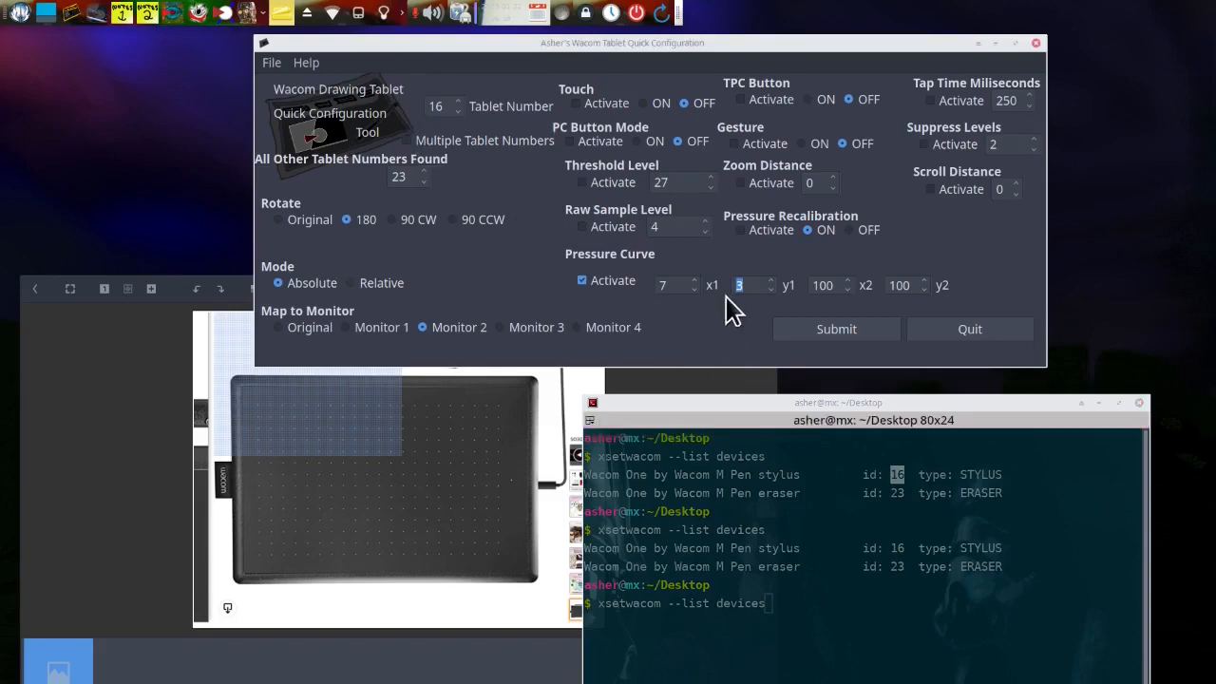
pyautogui.click(582, 282)
pyautogui.click(271, 64)
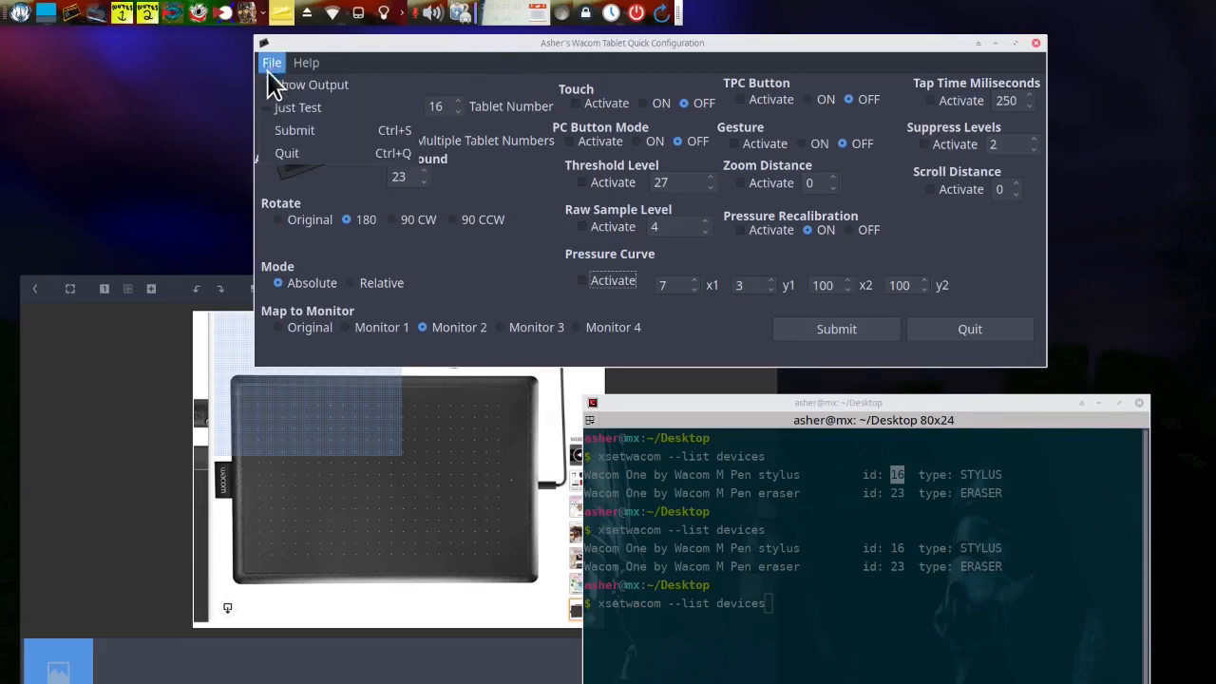
pyautogui.click(295, 113)
pyautogui.click(271, 63)
pyautogui.click(289, 87)
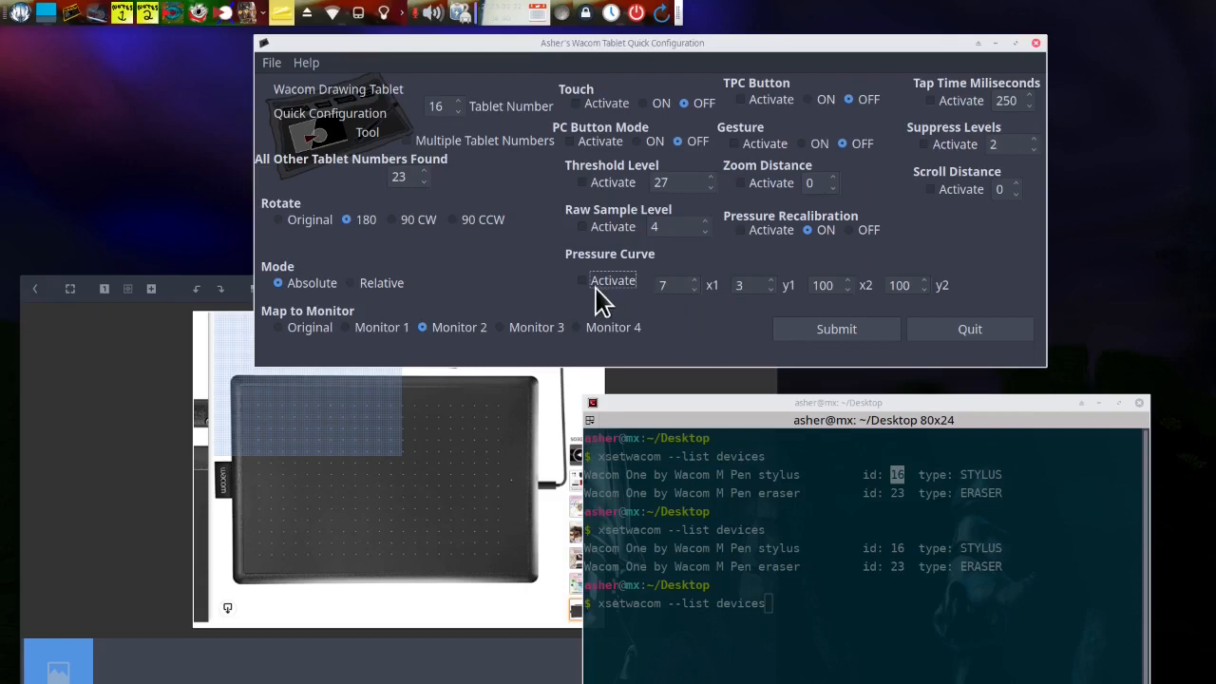
# Step: Submit the 180 rotation, Monitor 2 mapping and active pressure curve 7 3 100 100, reviewing the output commands for devices 16 and 23
pyautogui.click(801, 333)
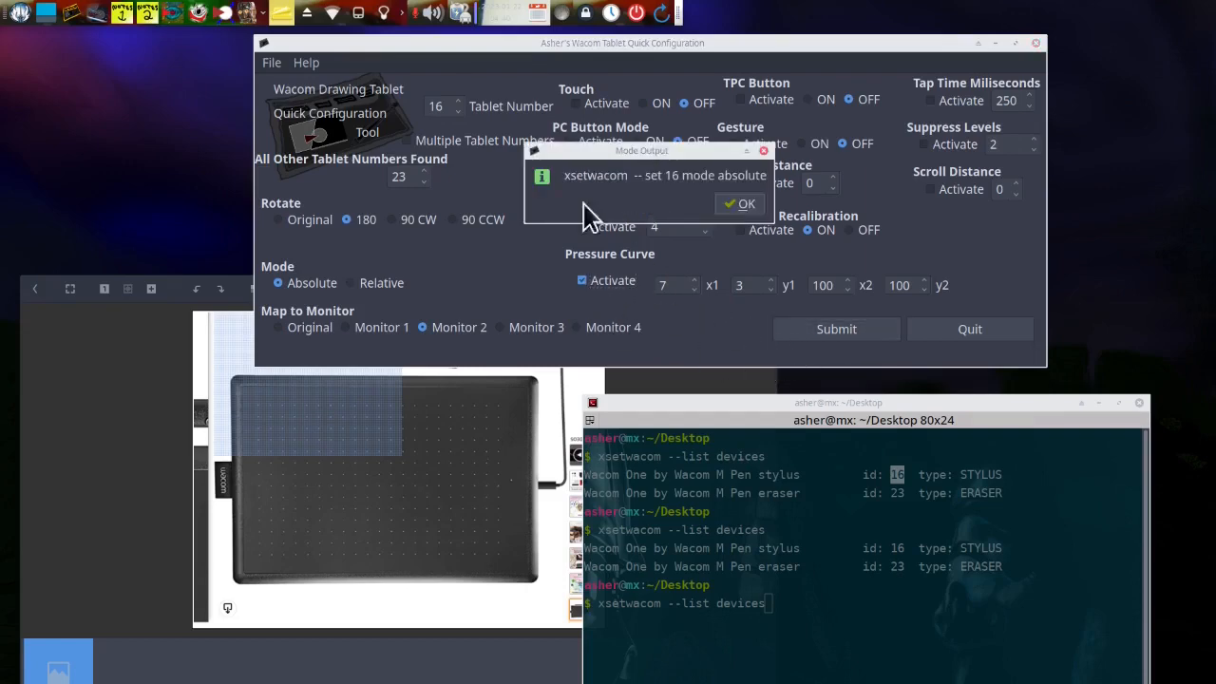
pyautogui.click(737, 205)
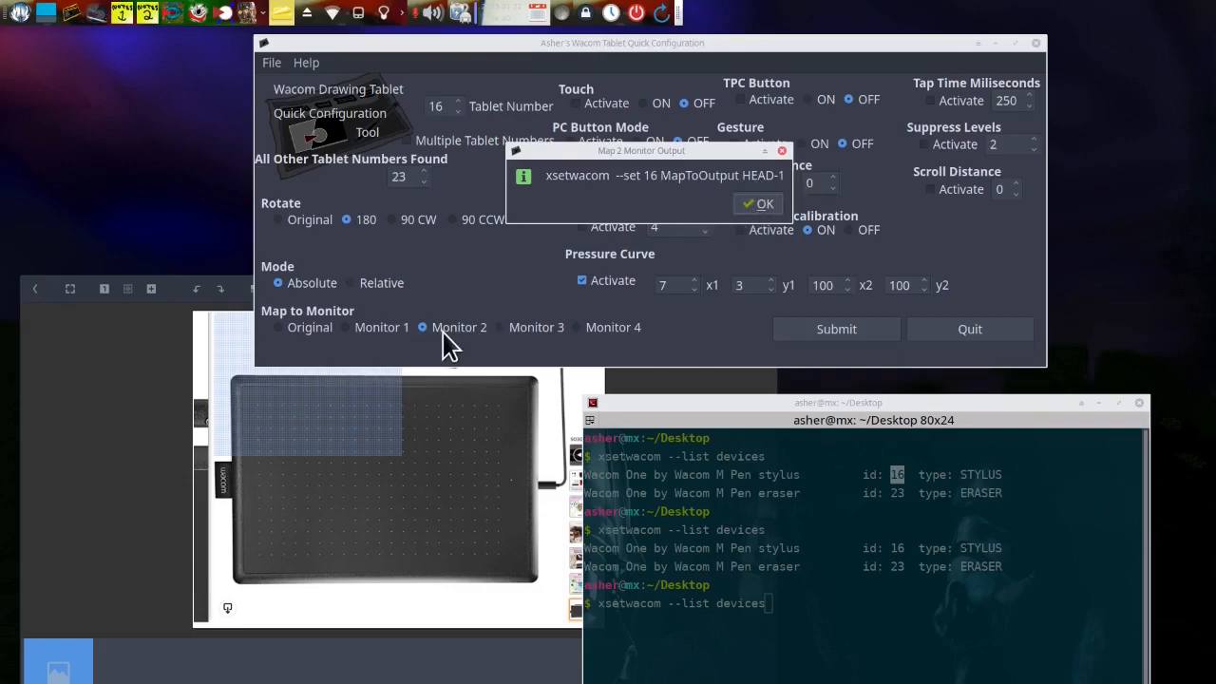
pyautogui.click(755, 205)
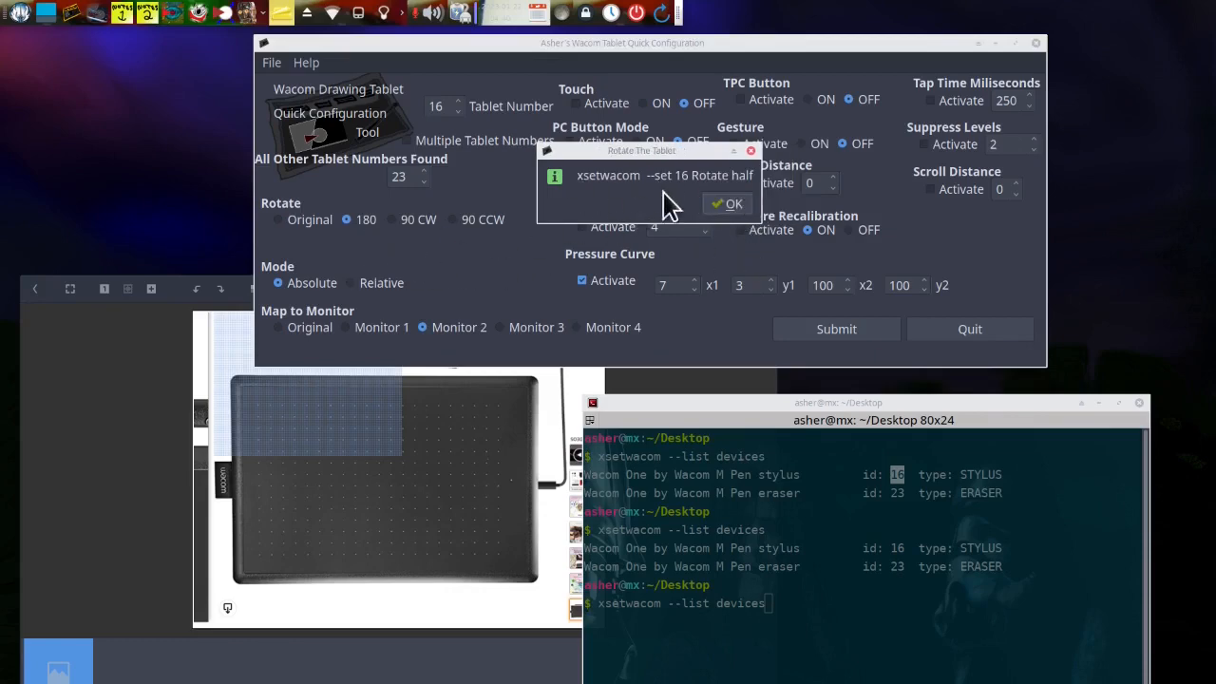
pyautogui.click(728, 204)
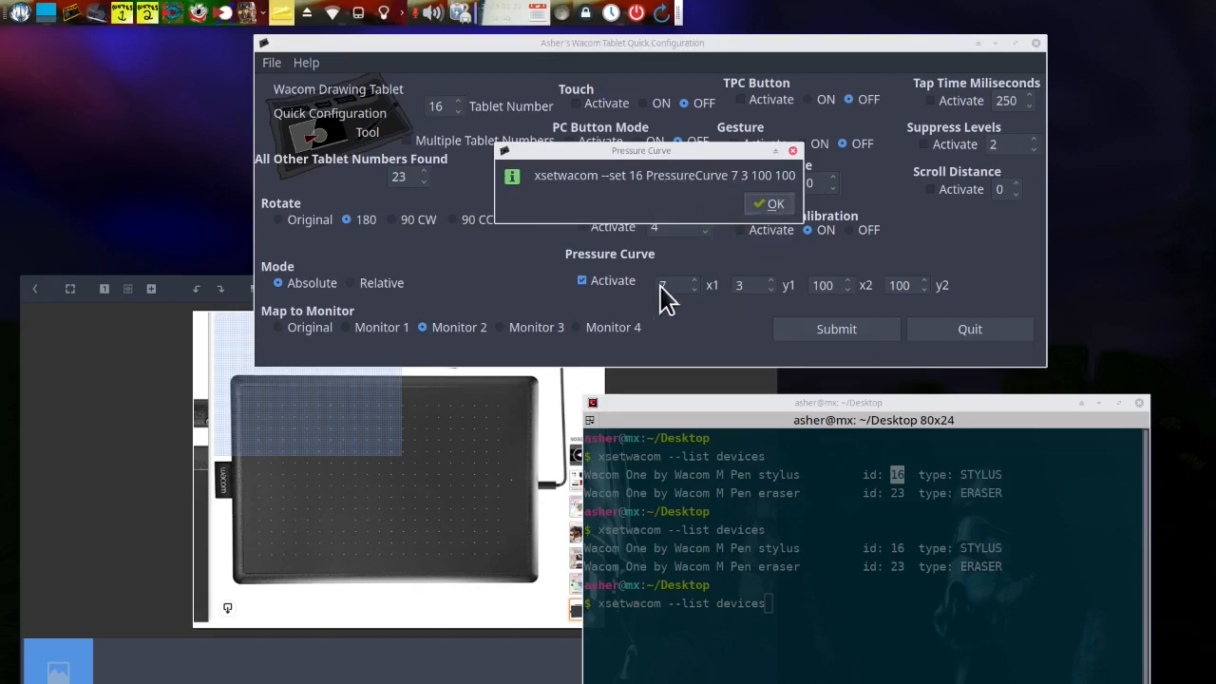
pyautogui.click(772, 205)
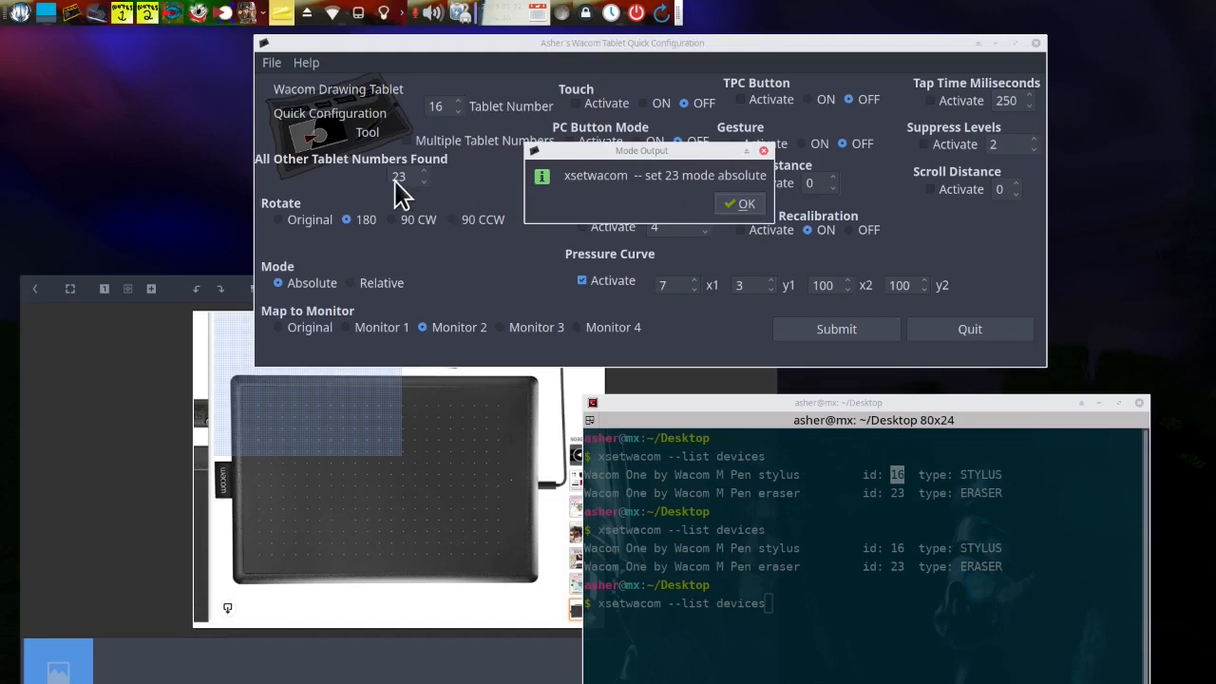
pyautogui.click(743, 205)
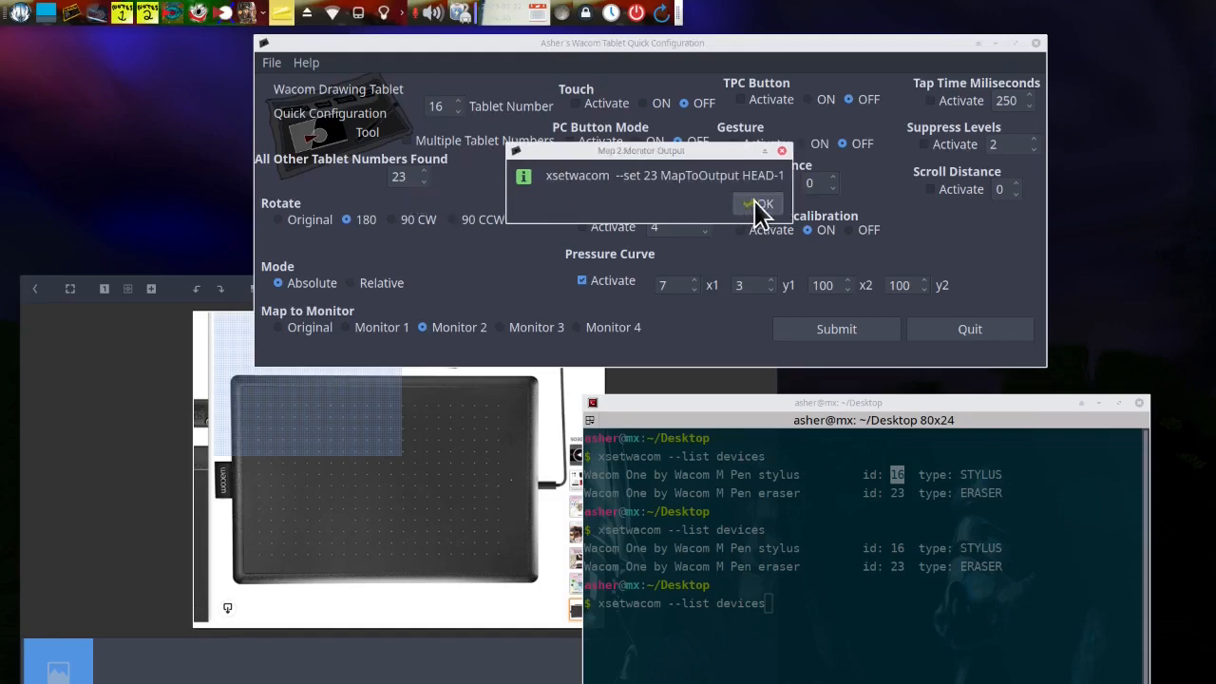
pyautogui.click(758, 204)
pyautogui.click(734, 204)
pyautogui.click(757, 203)
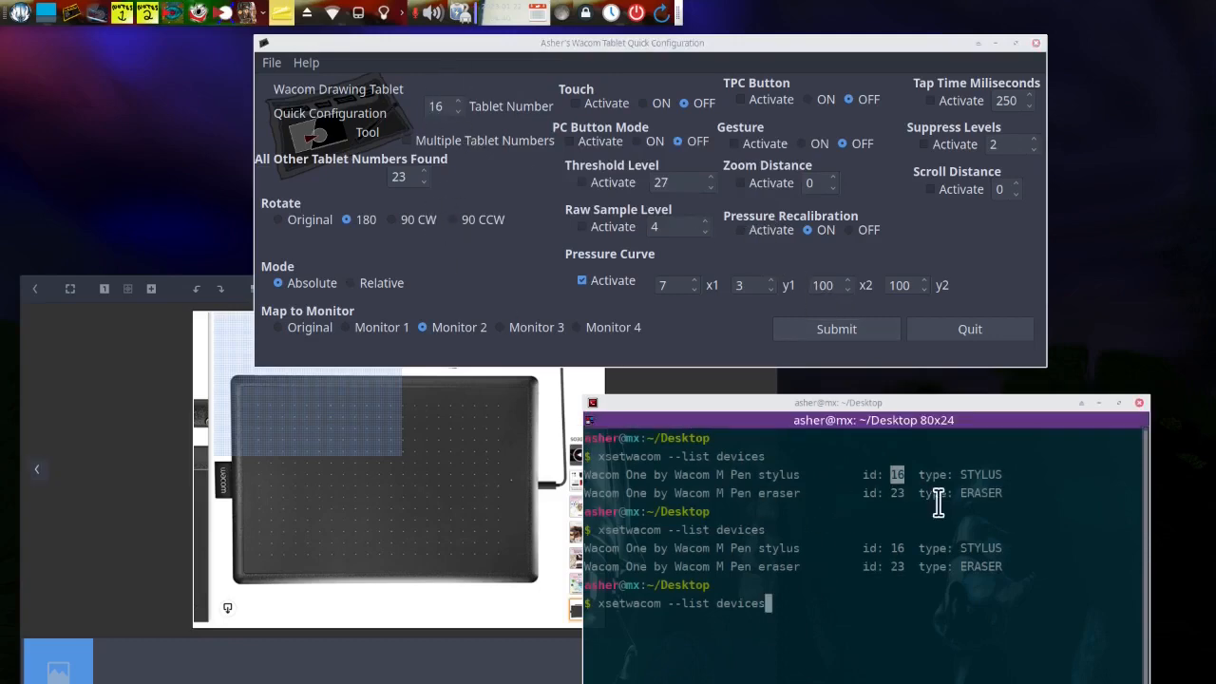
# Step: Highlight the device entries in the terminal and enable Multiple Tablet Numbers in the configuration tool
pyautogui.moveTo(981, 493)
pyautogui.mouseDown()
pyautogui.moveTo(936, 474)
pyautogui.moveTo(654, 478)
pyautogui.mouseUp()
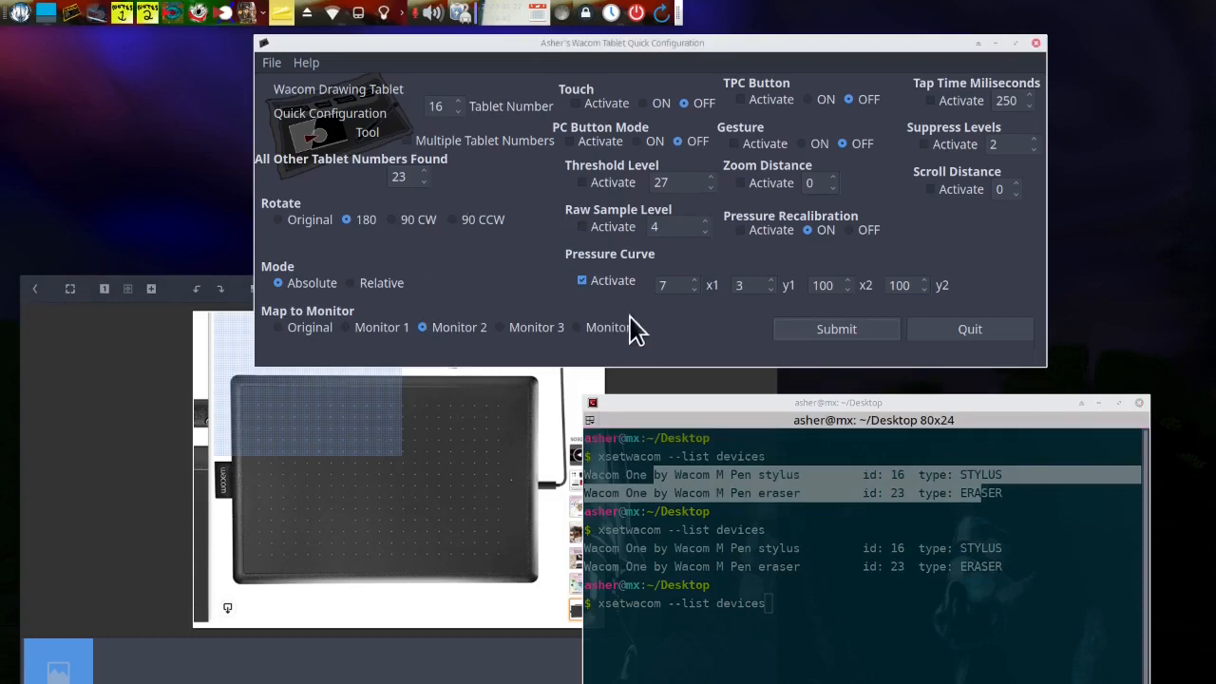
pyautogui.click(410, 144)
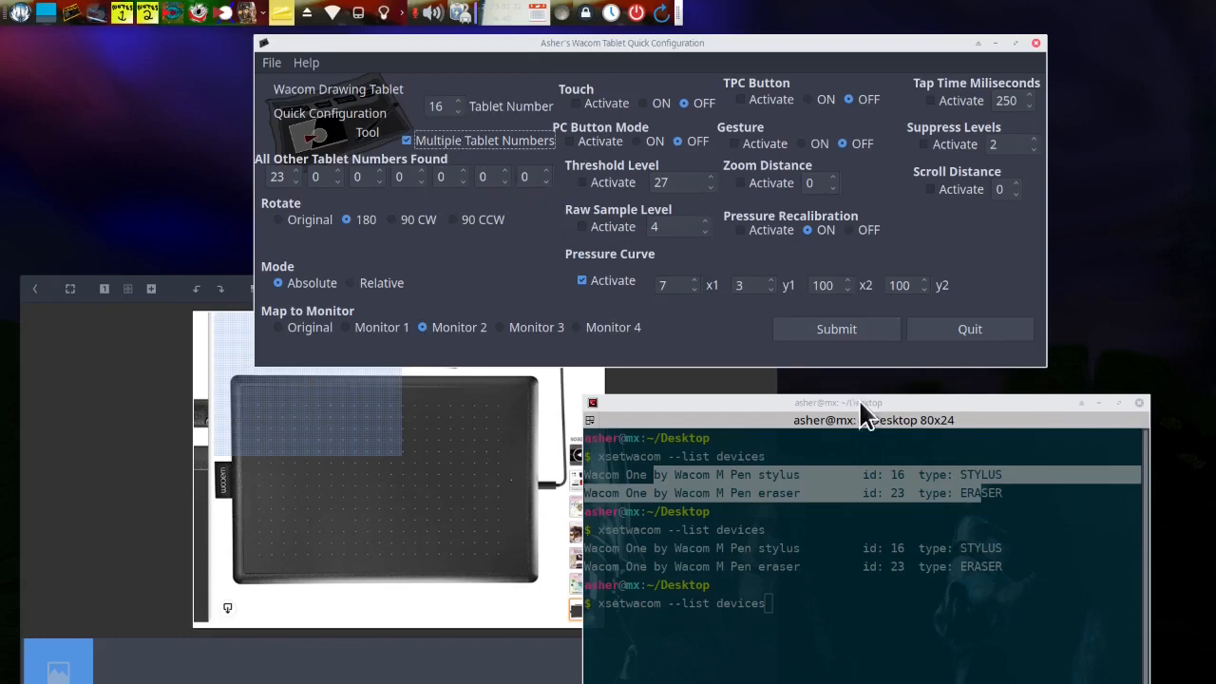
pyautogui.click(893, 570)
pyautogui.moveTo(913, 570); pyautogui.dragTo(758, 549)
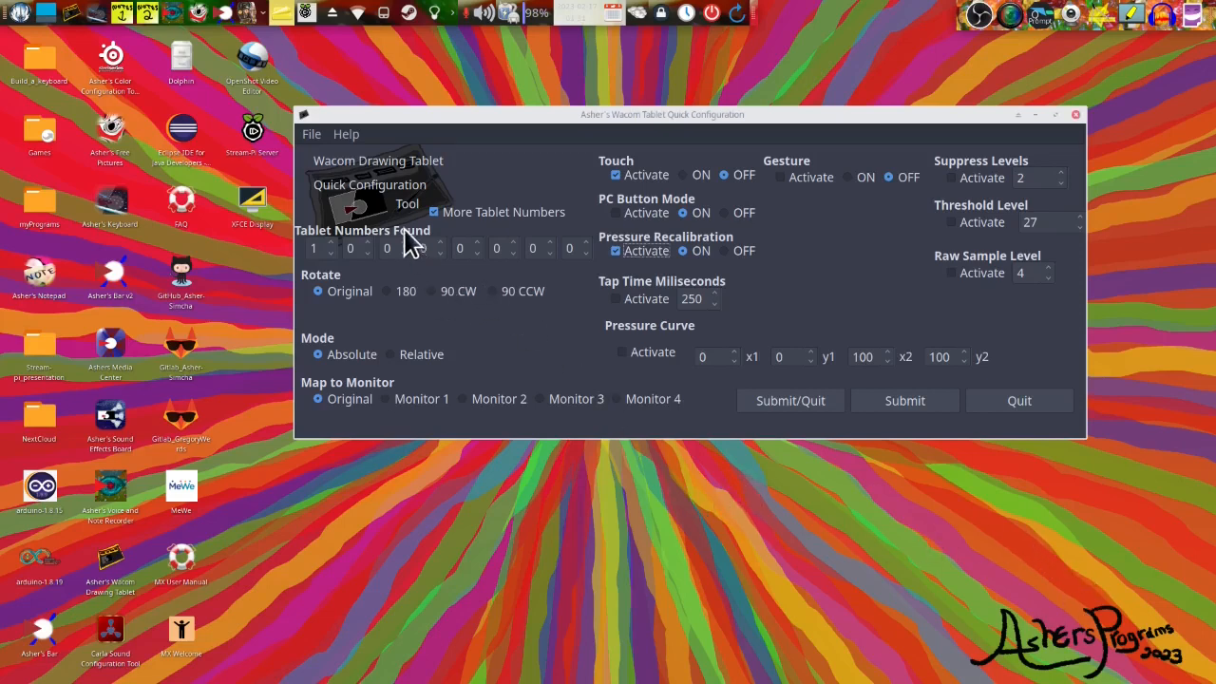
# Step: Toggle the What is help option off and back on
pyautogui.click(347, 138)
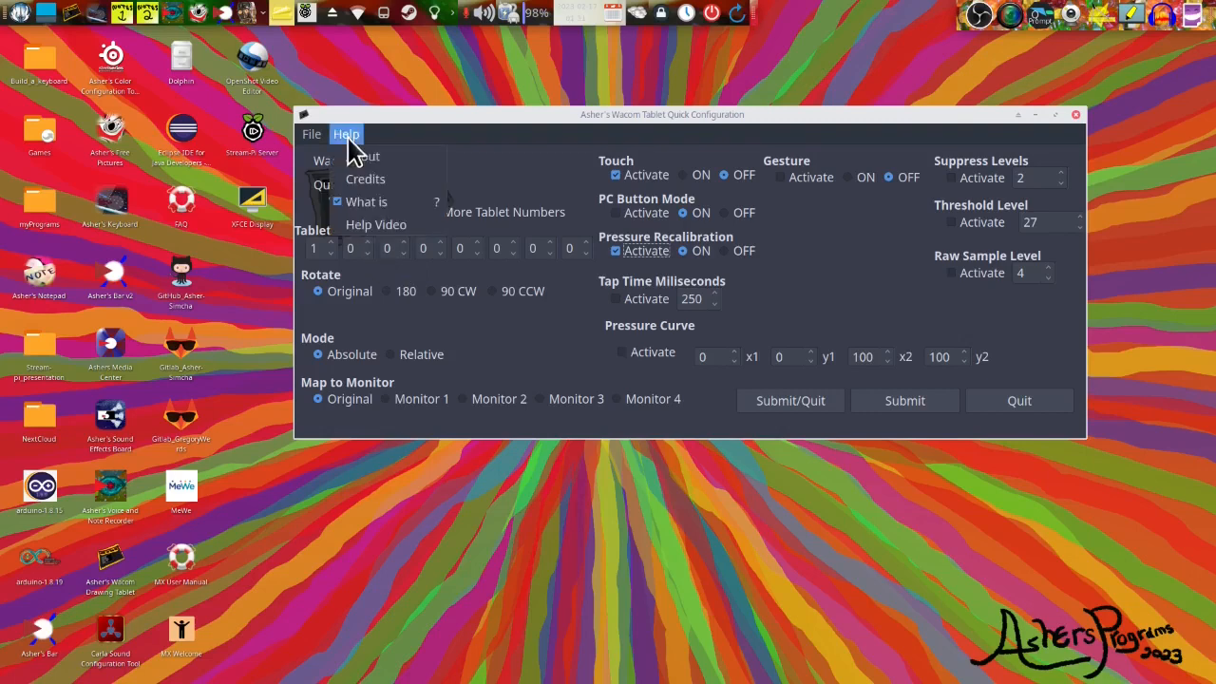
pyautogui.click(344, 217)
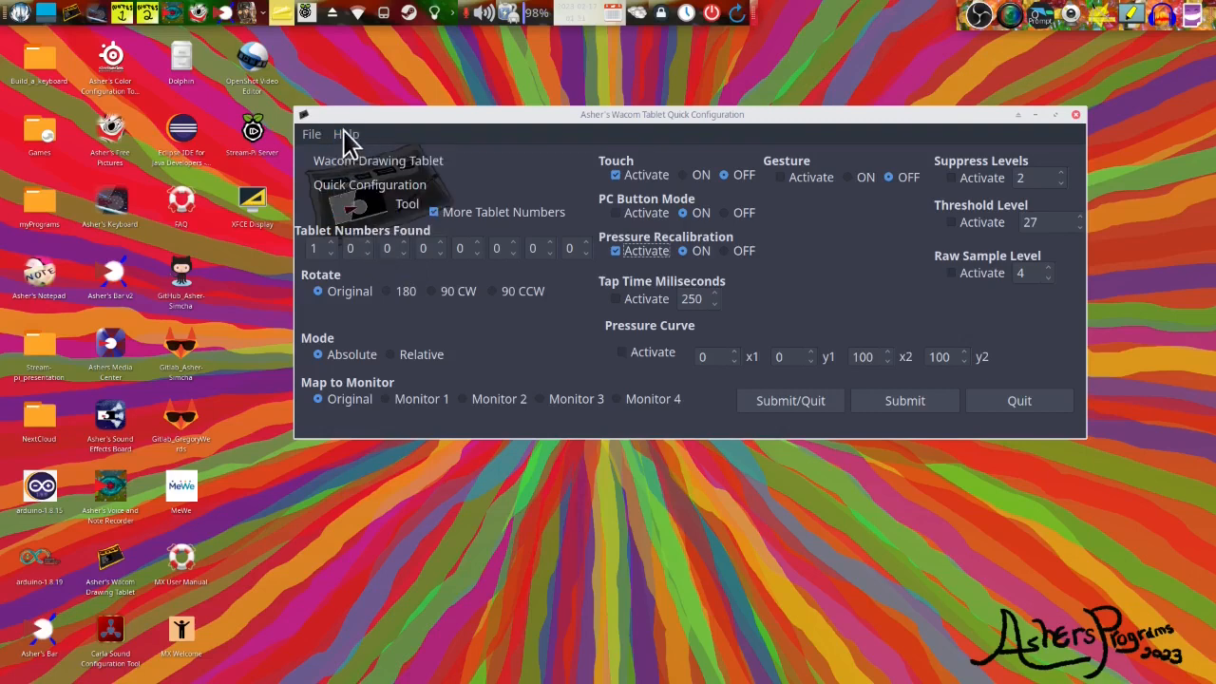
pyautogui.click(342, 136)
pyautogui.click(340, 208)
pyautogui.click(346, 138)
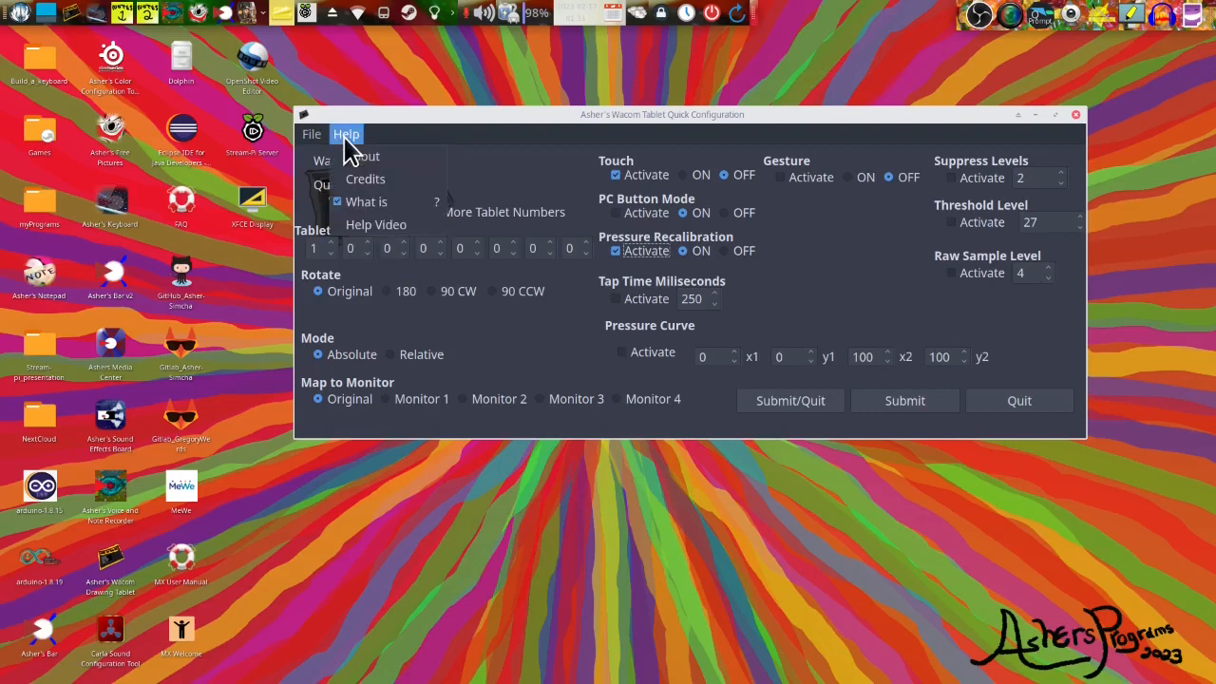
pyautogui.click(583, 333)
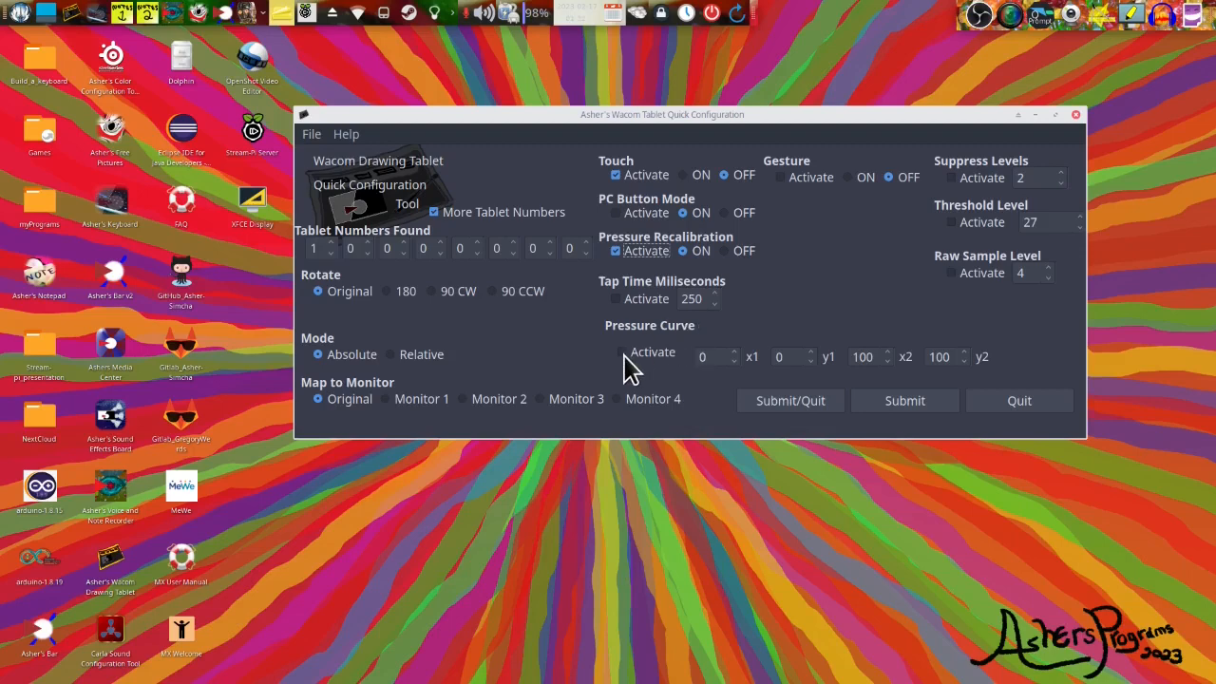
# Step: Read the help description for Pressure Curve and activate the pressure curve
pyautogui.click(625, 352)
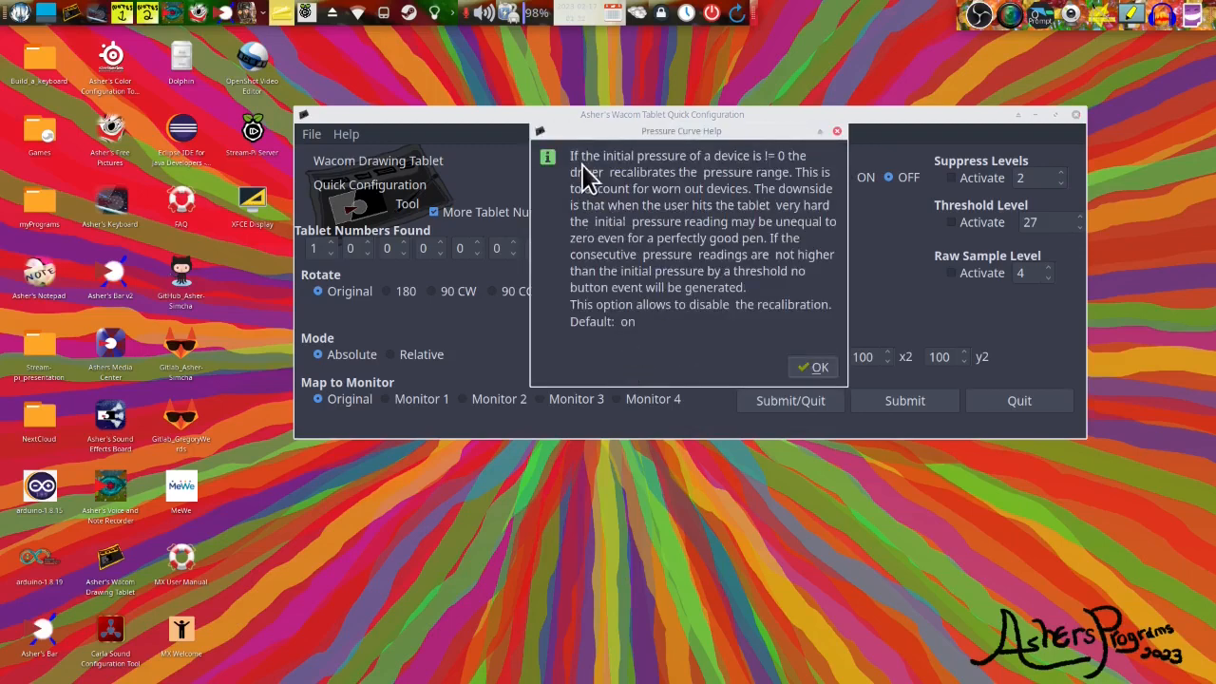
pyautogui.click(812, 371)
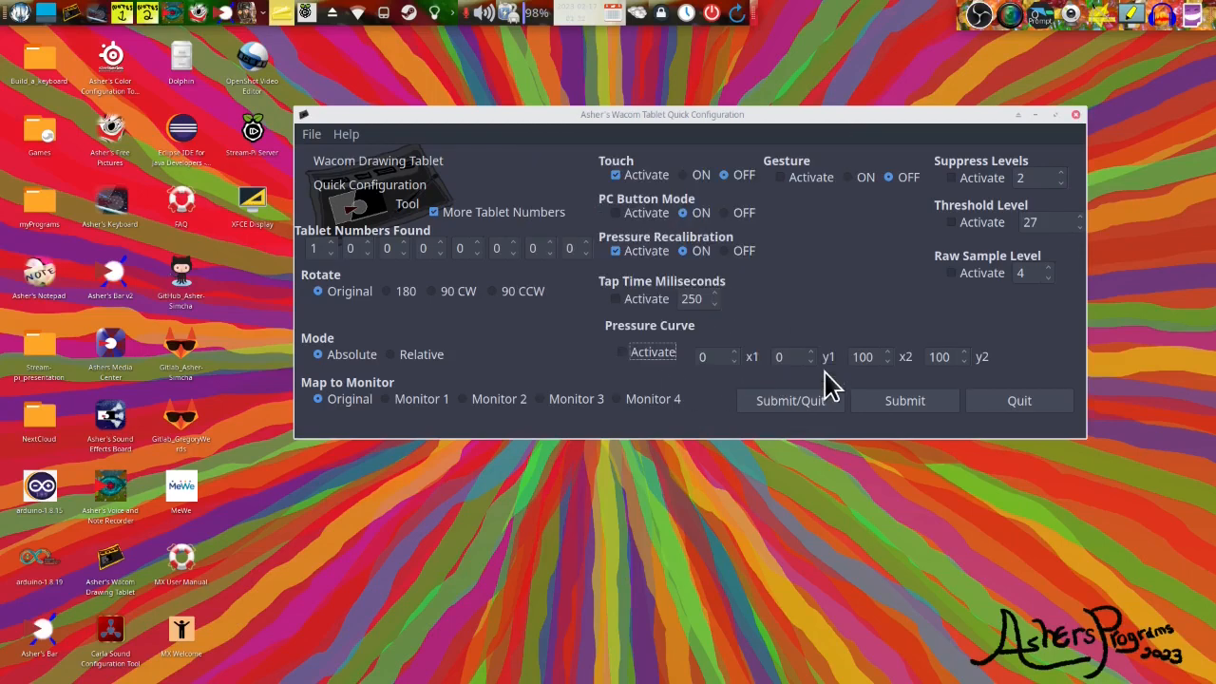
pyautogui.click(623, 360)
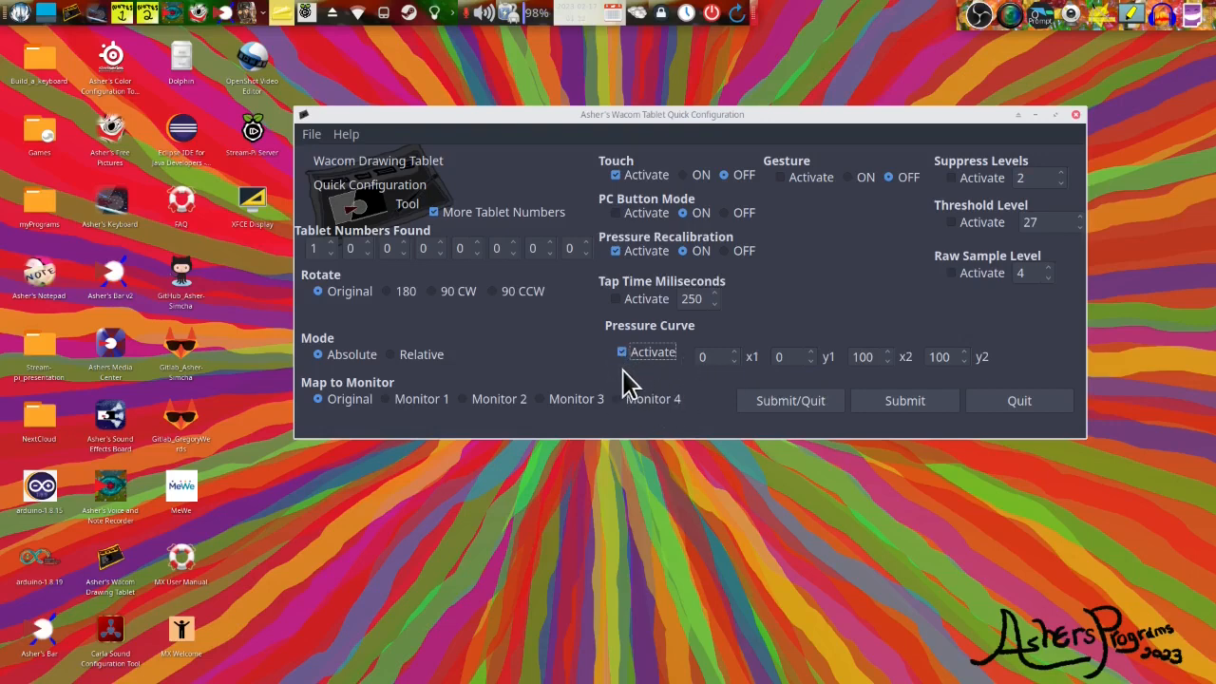
# Step: Read the help descriptions for Pressure Recalibration and Threshold Level
pyautogui.click(615, 255)
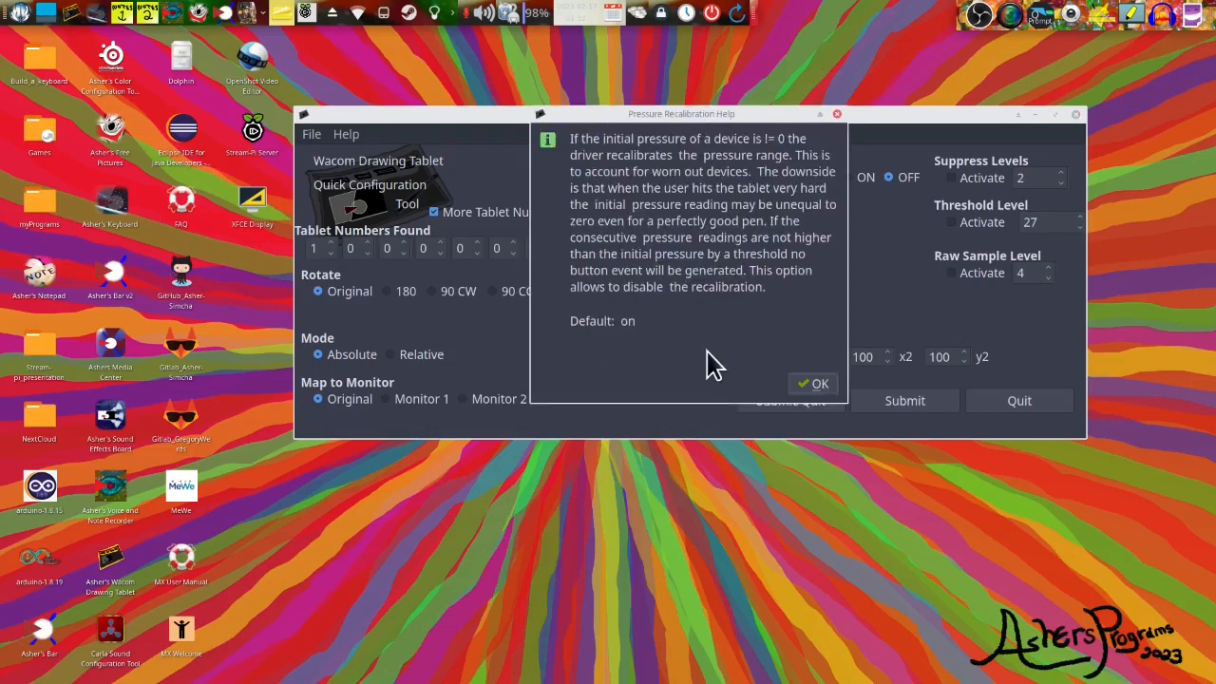
pyautogui.click(812, 382)
pyautogui.click(960, 226)
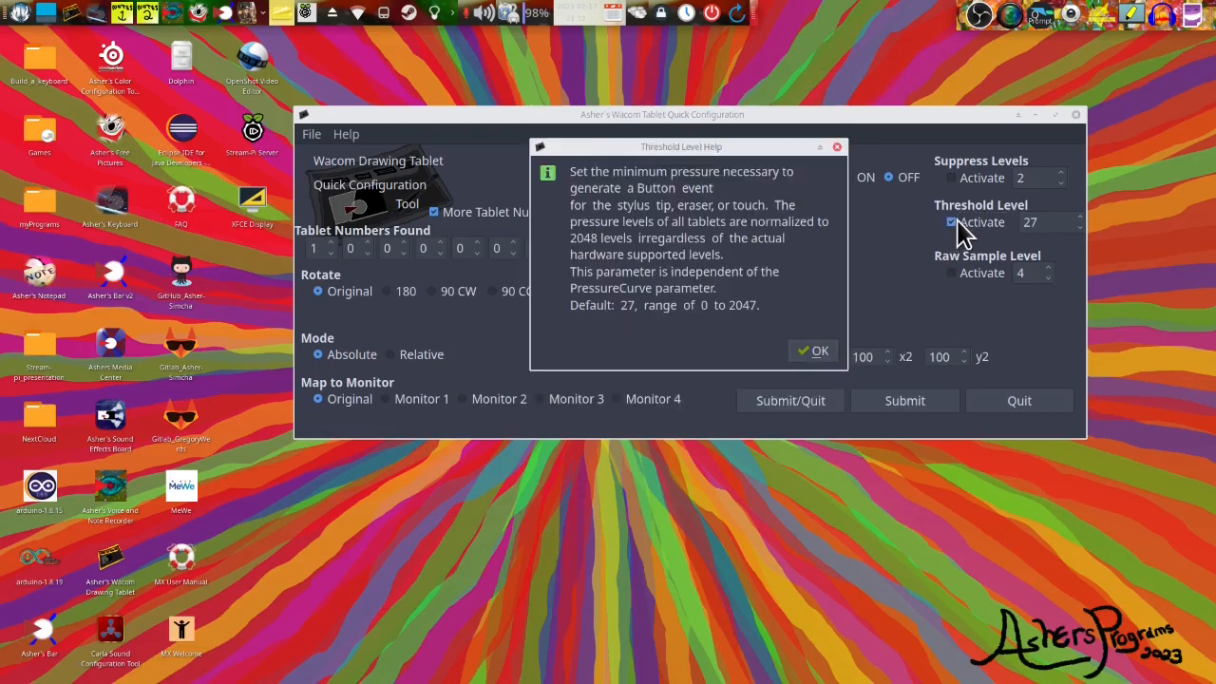
pyautogui.click(819, 353)
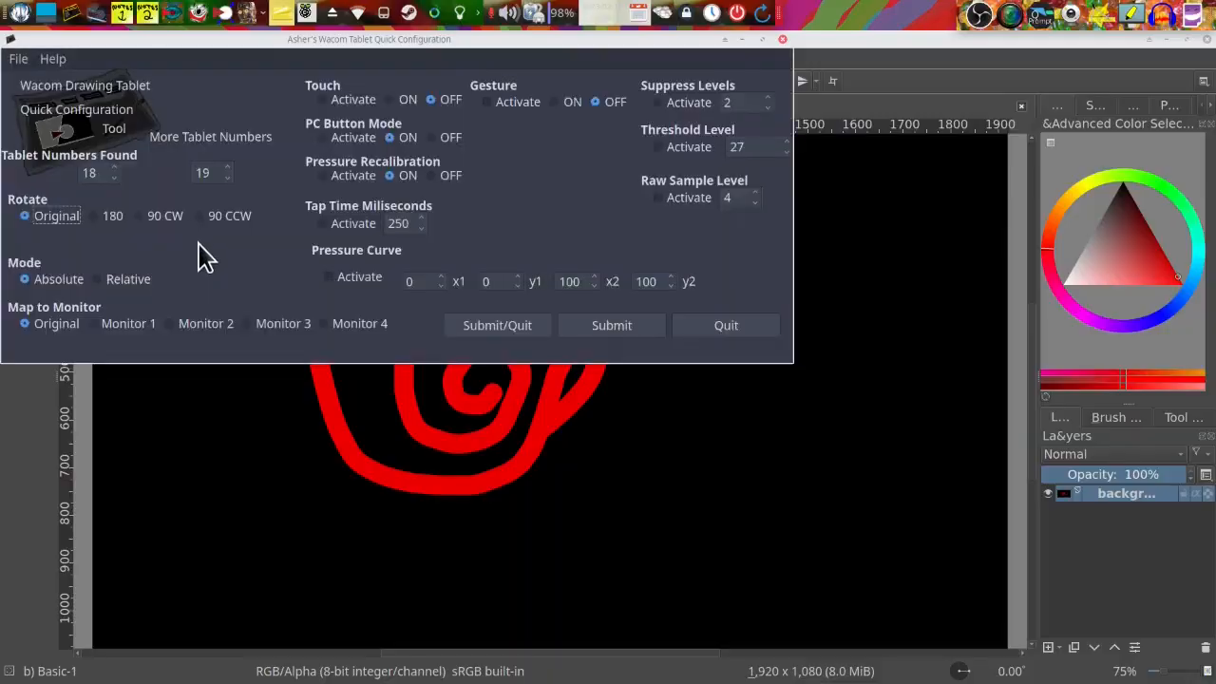
# Step: Map the tablet to Monitor 1 and submit the configuration
pyautogui.click(125, 324)
pyautogui.click(591, 325)
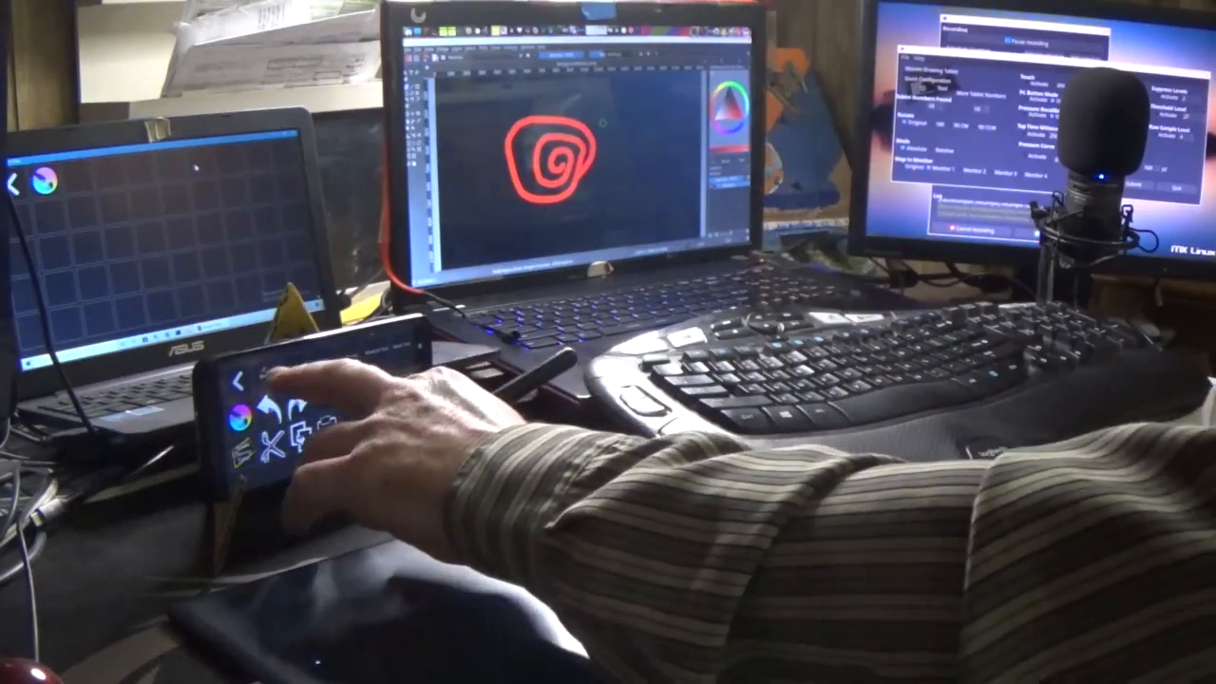
pyautogui.click(269, 374)
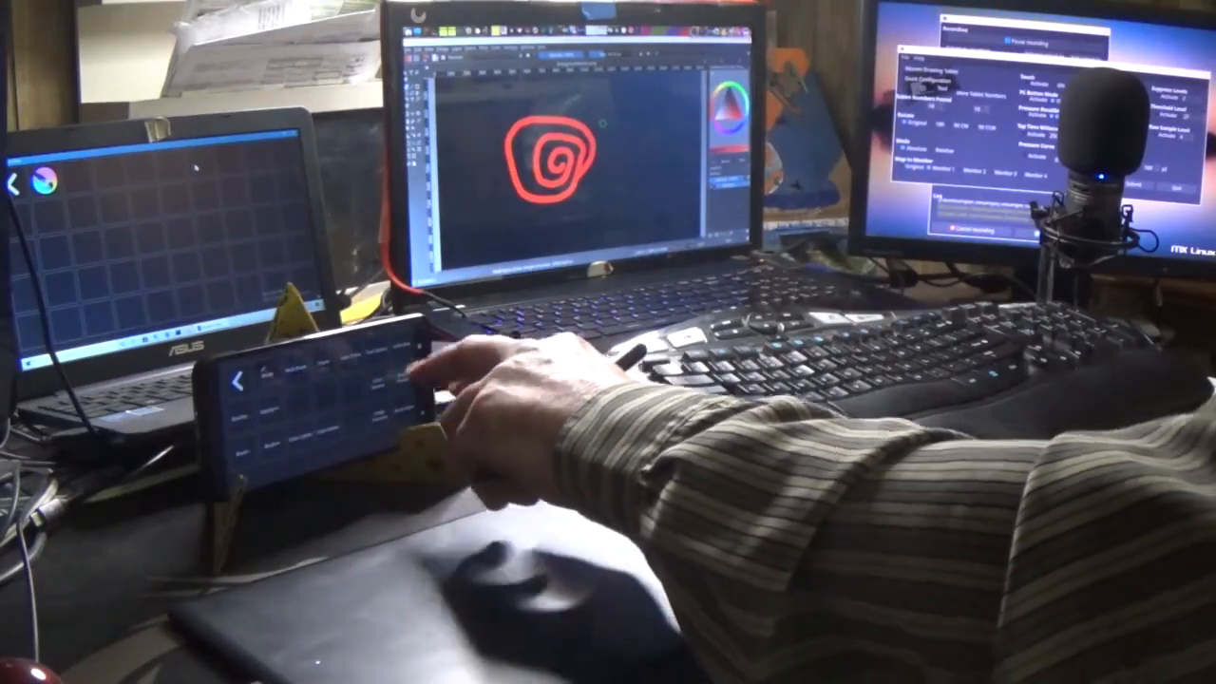
pyautogui.click(409, 377)
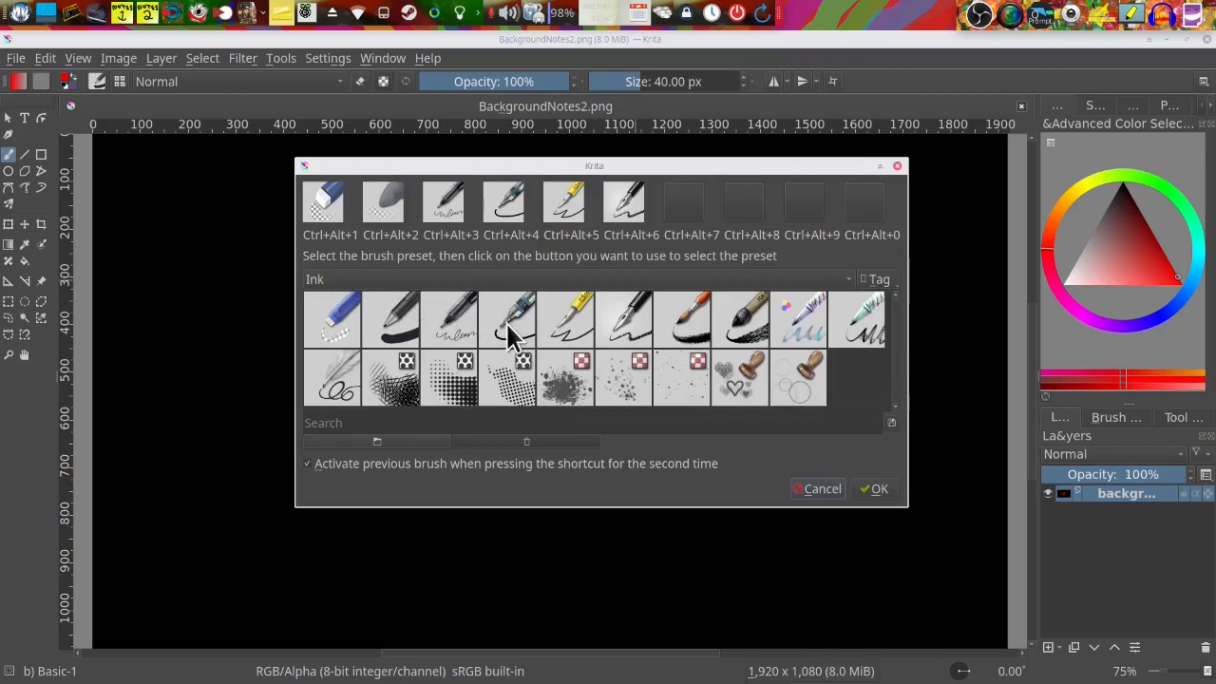
# Step: Select the fourth Ink brush preset in Krita's brush shortcut dialog and accept the dialog
pyautogui.click(507, 326)
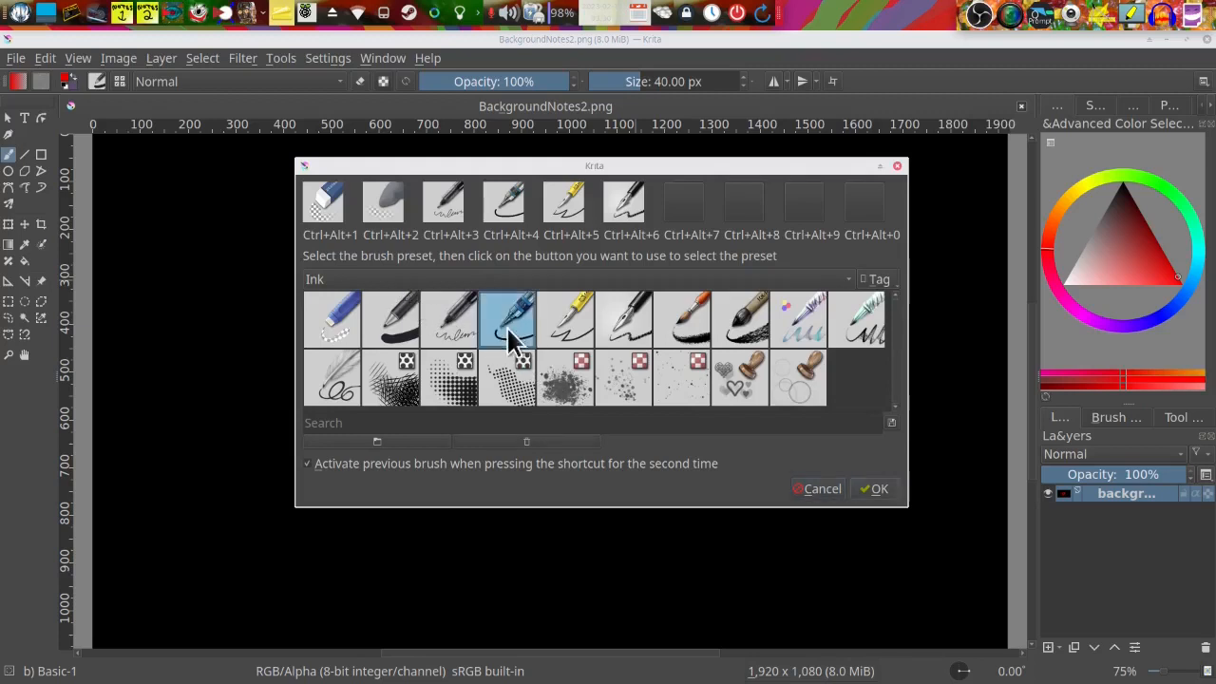
pyautogui.click(875, 490)
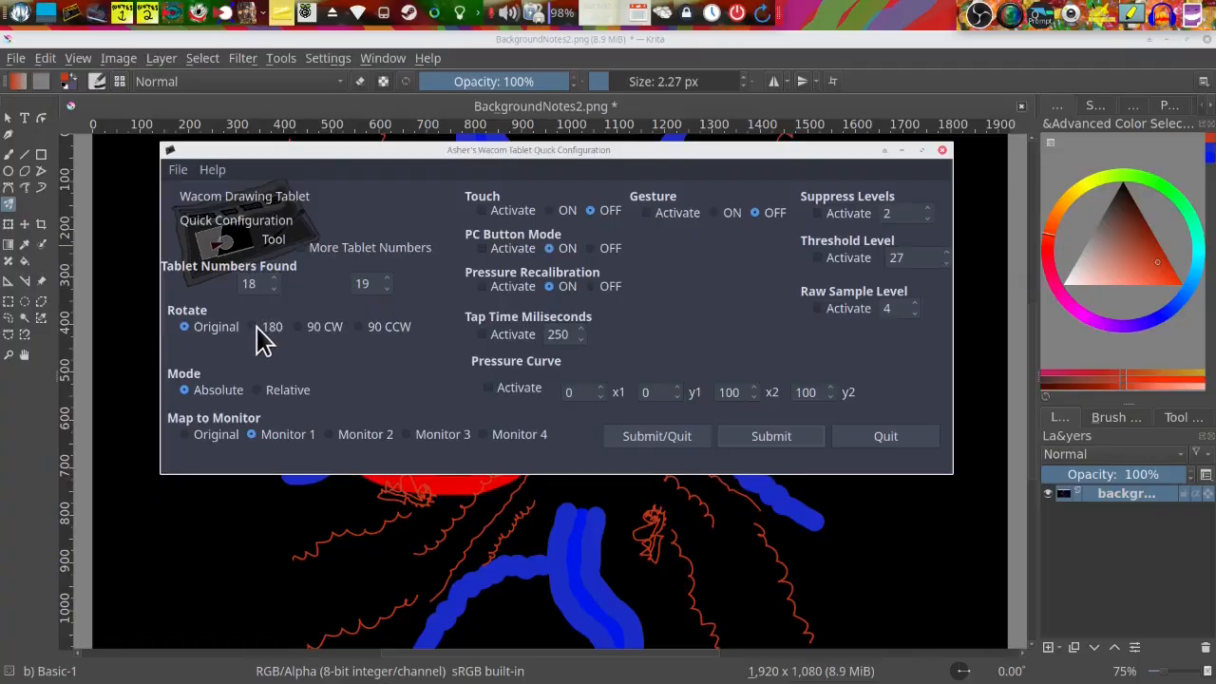
# Step: Submit the tablet configuration with absolute mode and mapping to Monitor 1 again
pyautogui.click(753, 431)
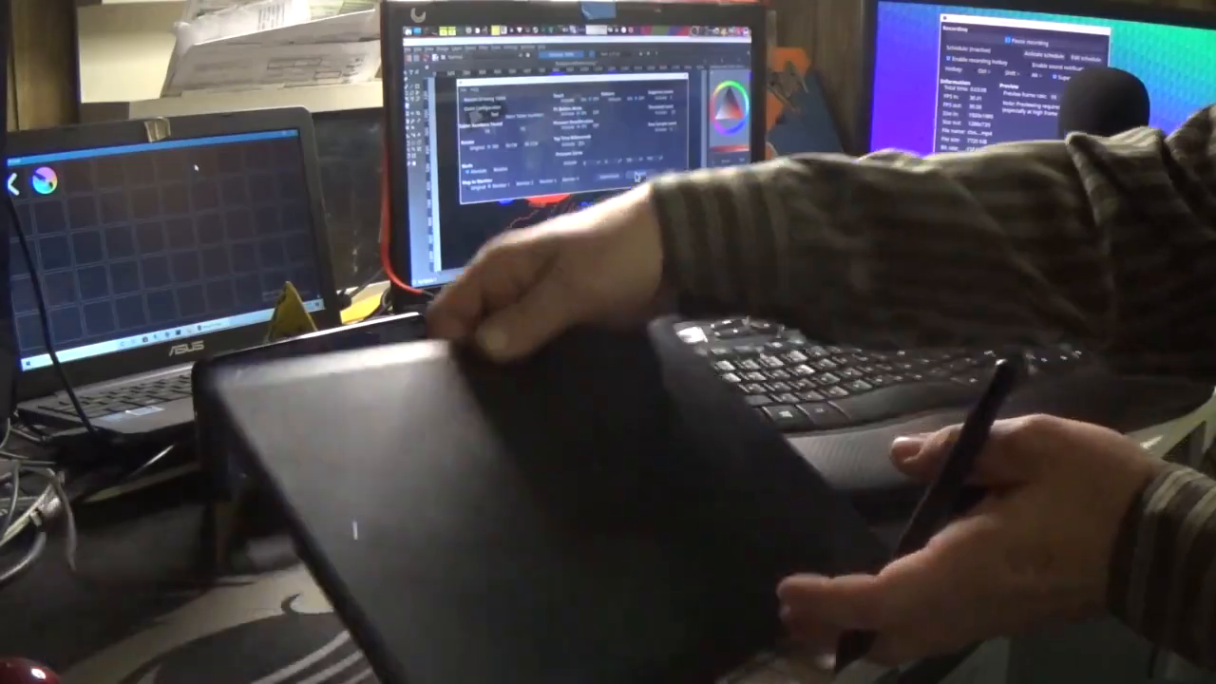